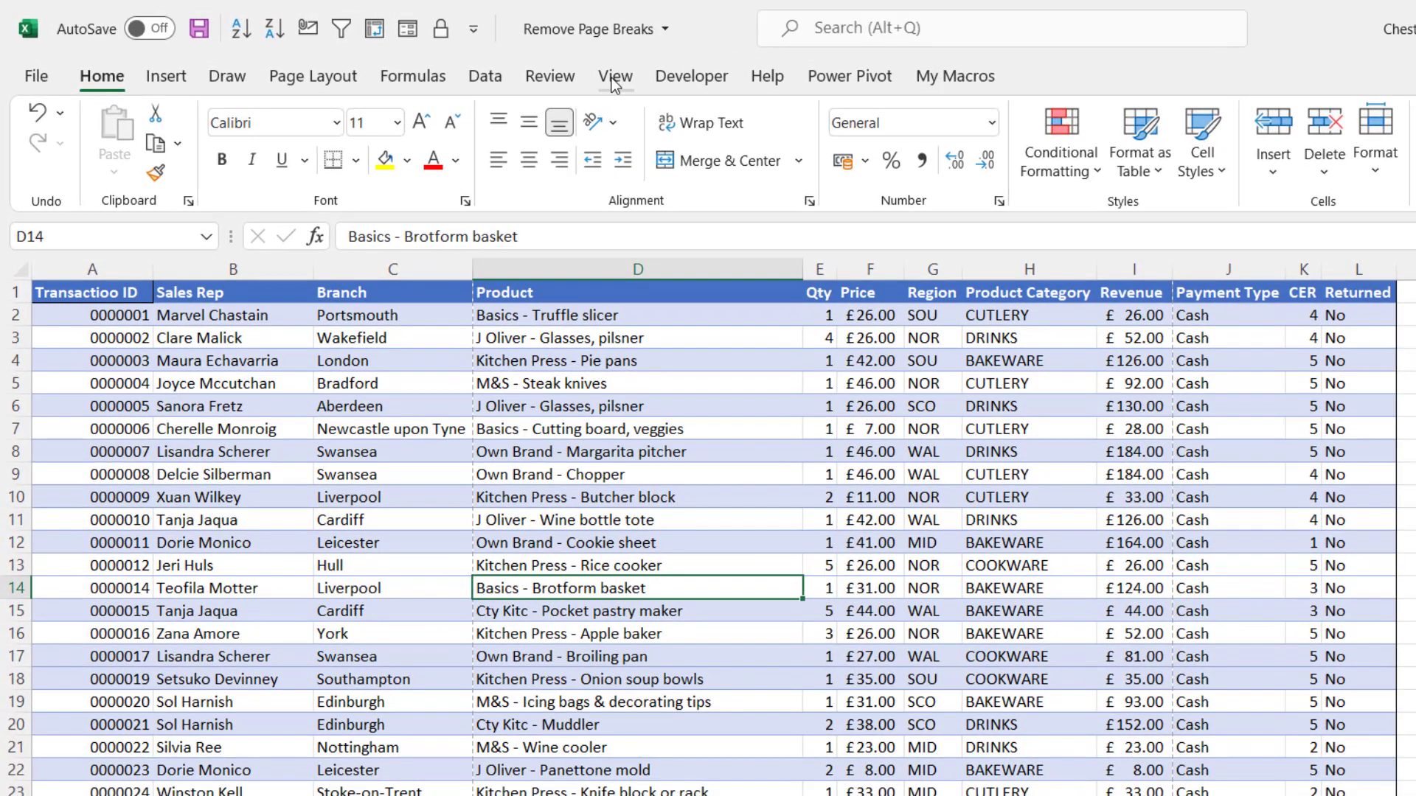
- Switch the sales sheet from the View tab to Page Break Preview
click(491, 65)
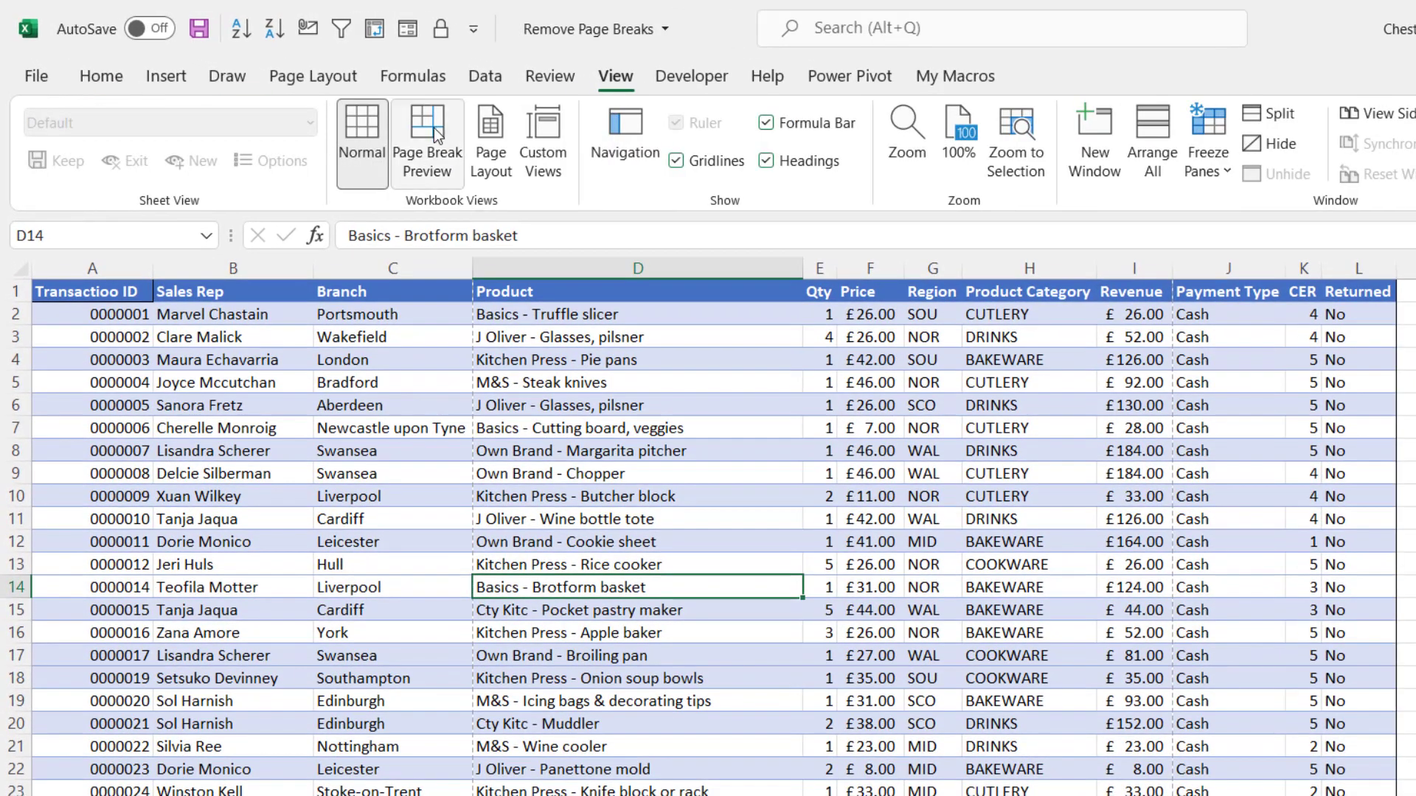
click(441, 172)
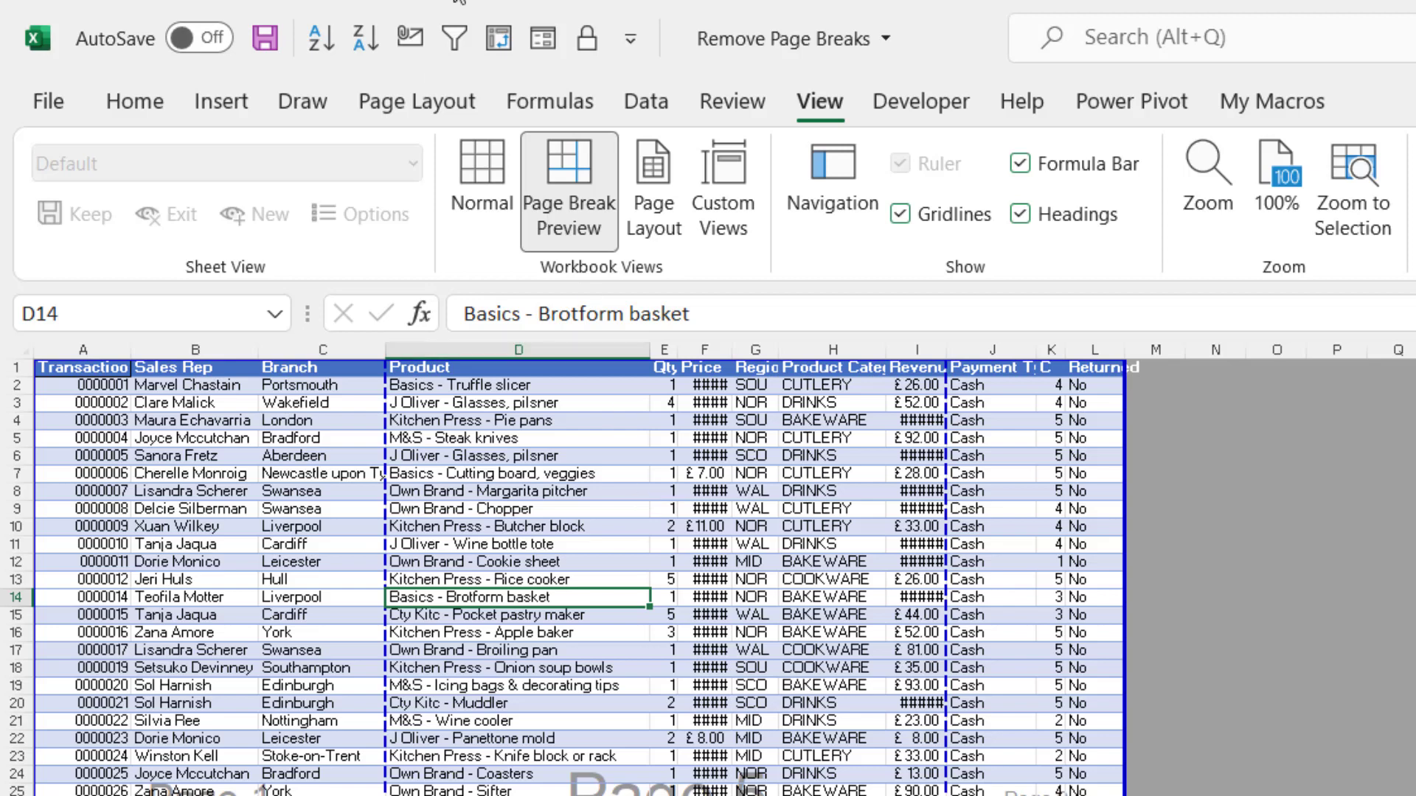
- Set the paper size to A3 first, then change it to A4
click(434, 103)
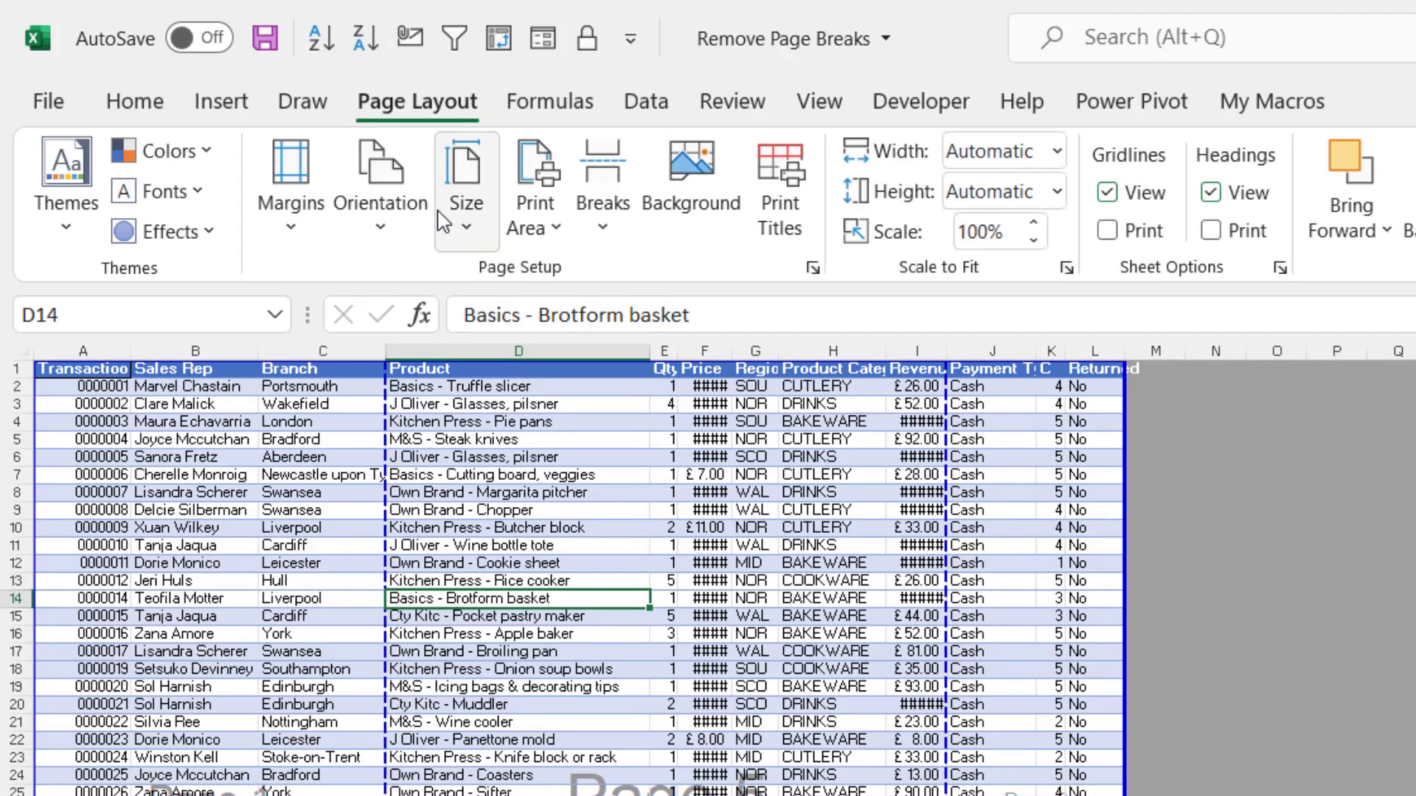
click(463, 221)
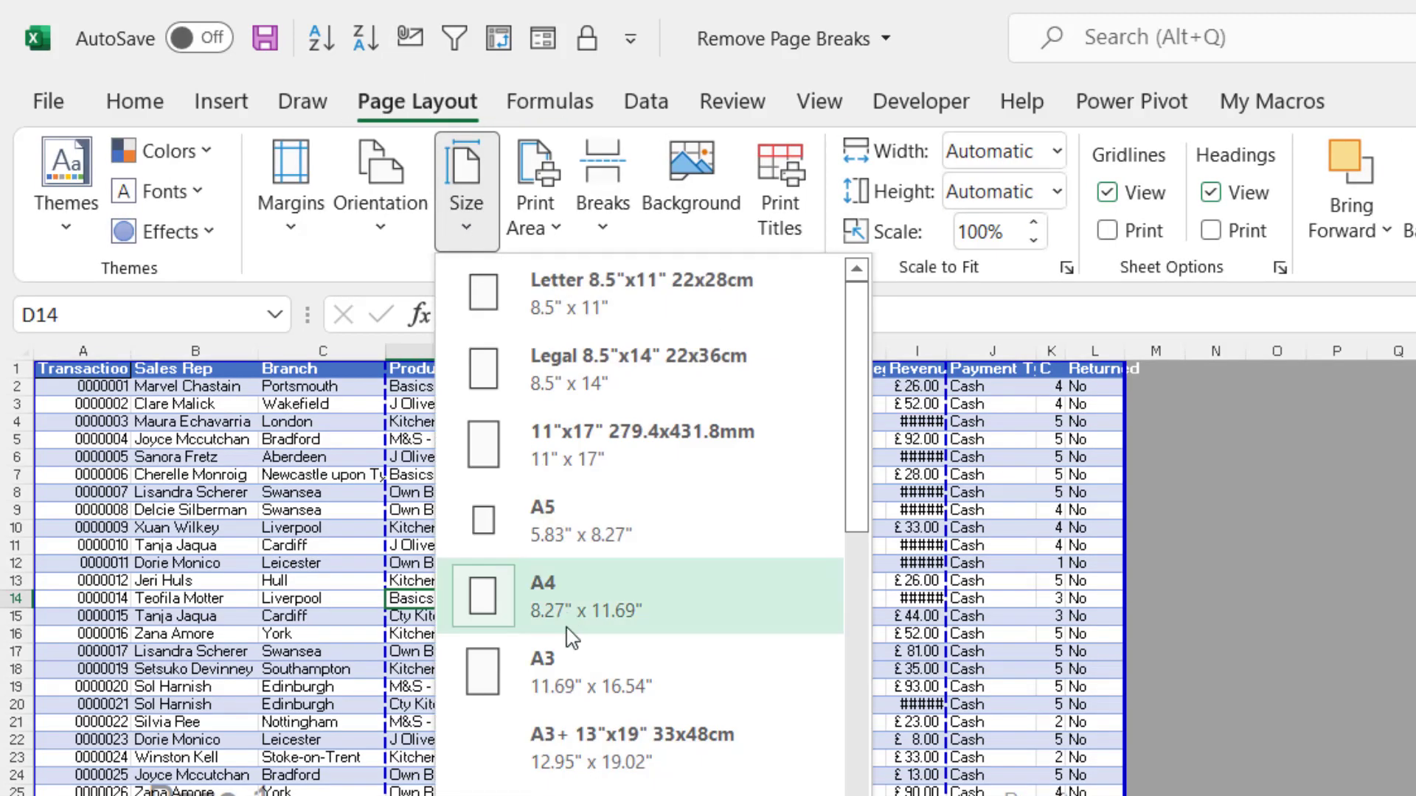
click(579, 667)
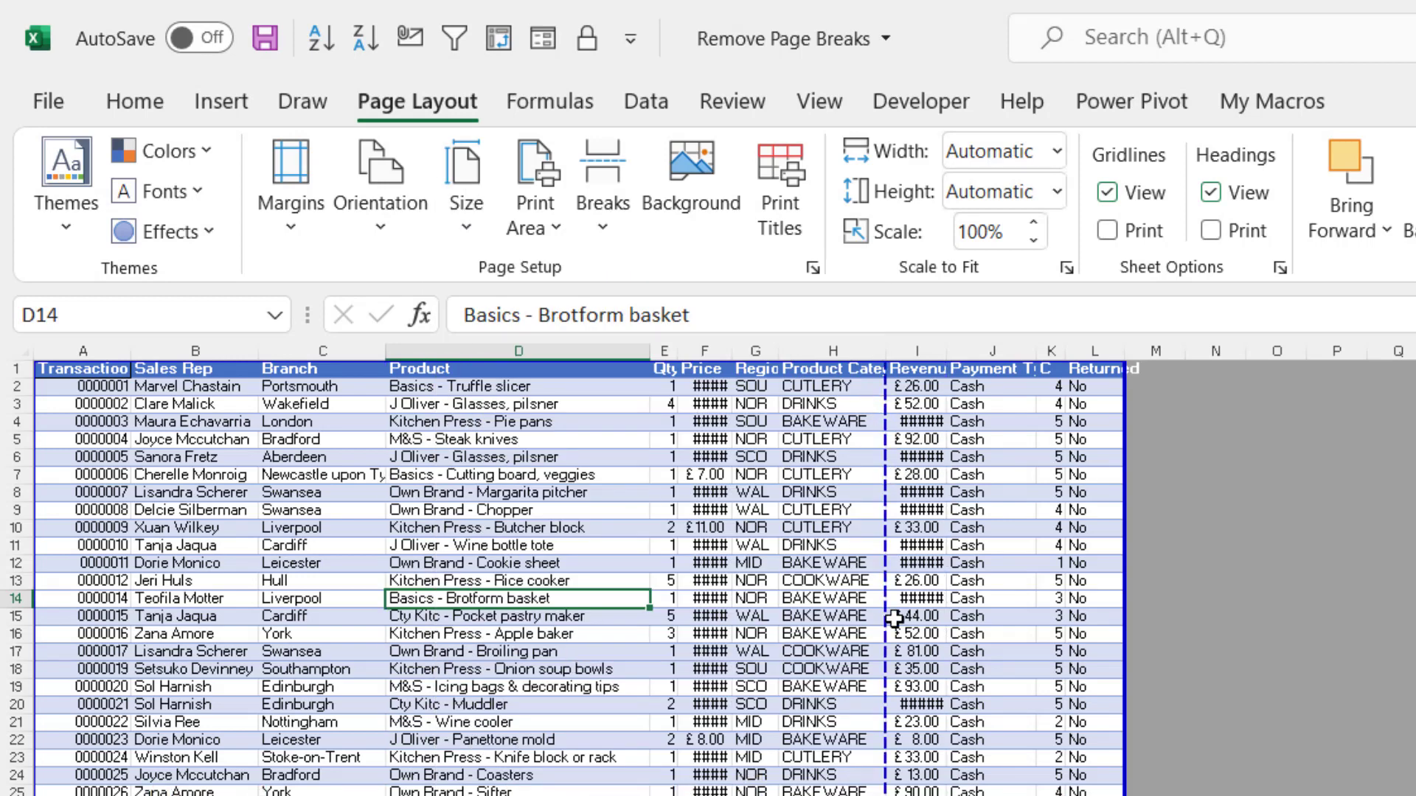
click(465, 188)
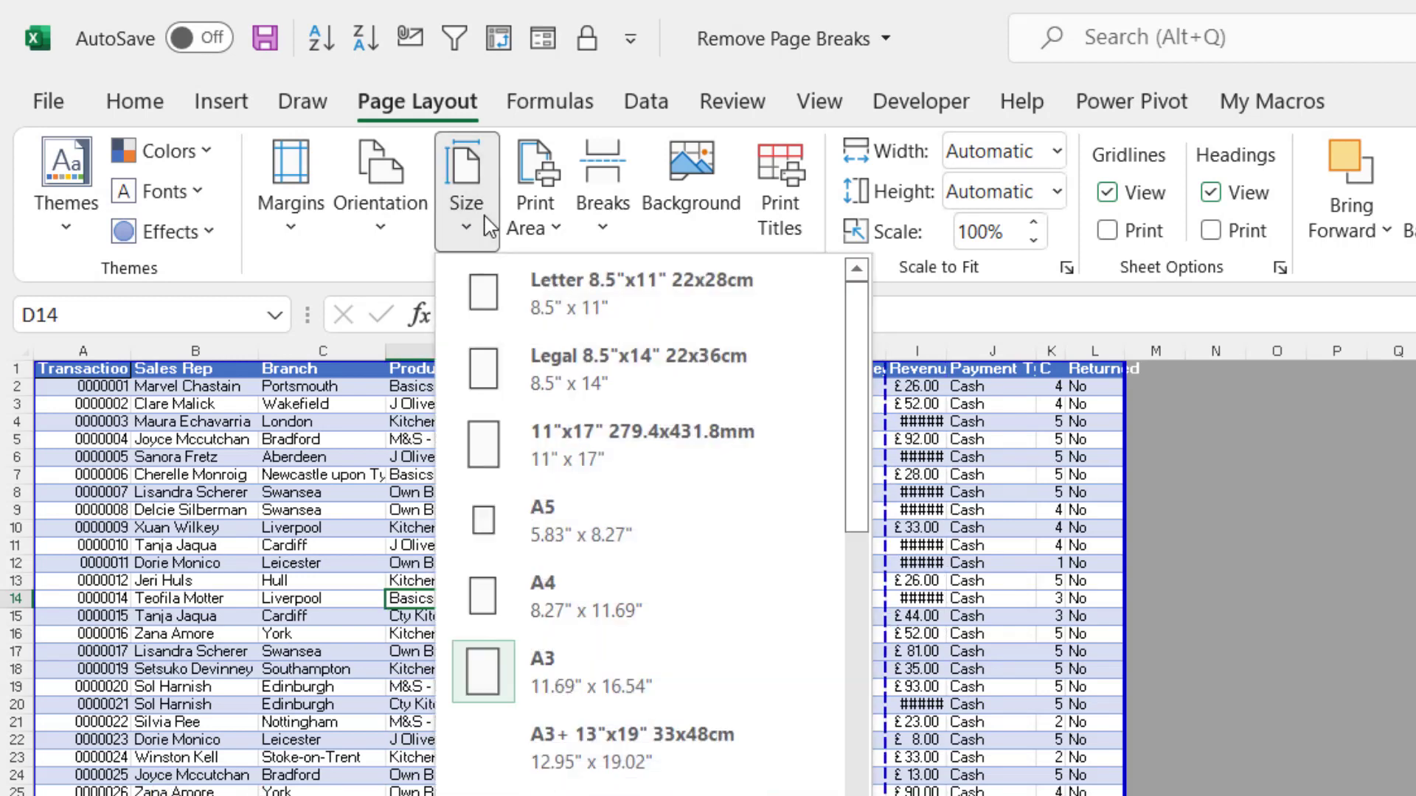
click(554, 585)
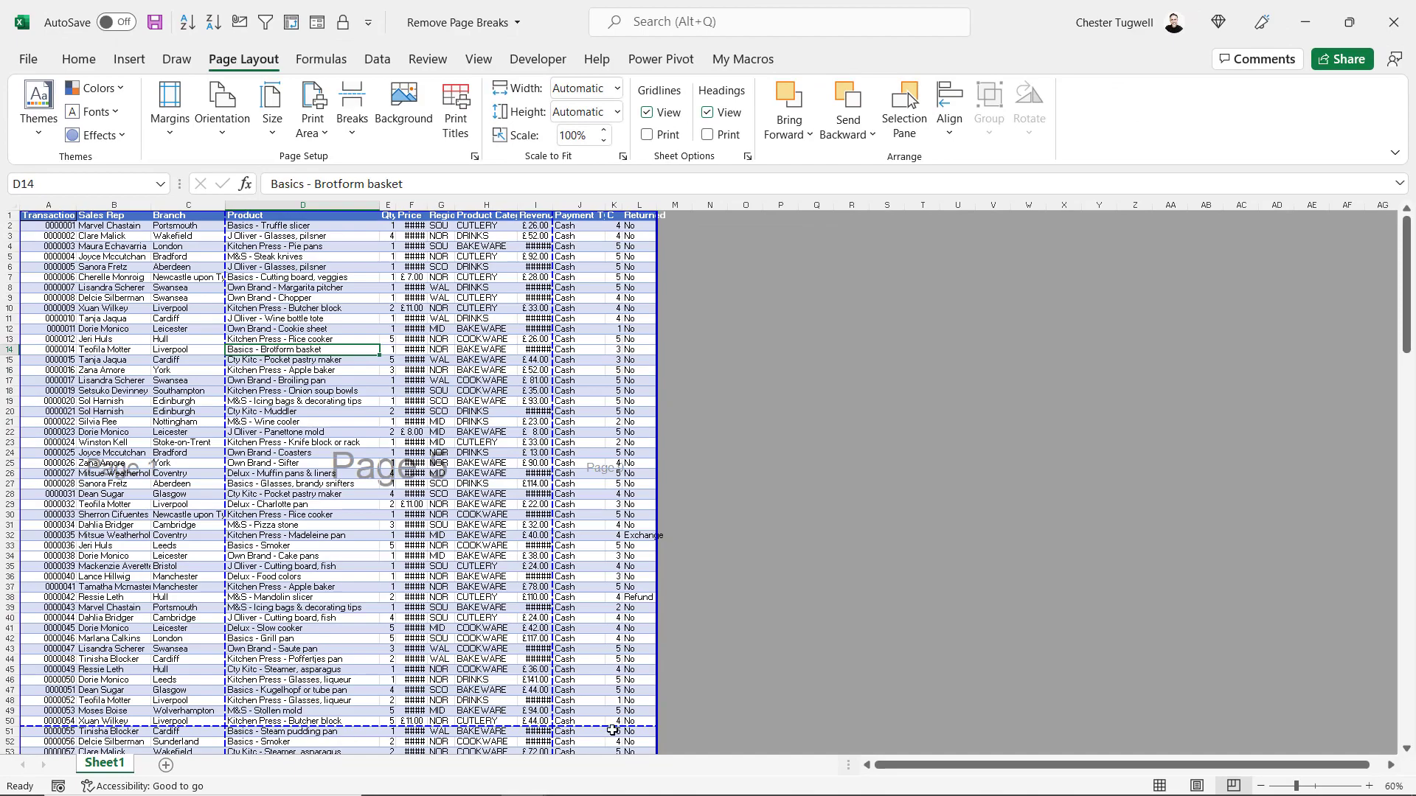
- Insert a vertical page break before the Price column F, with F1 selected
key(Left)
key(Left)
key(Up)
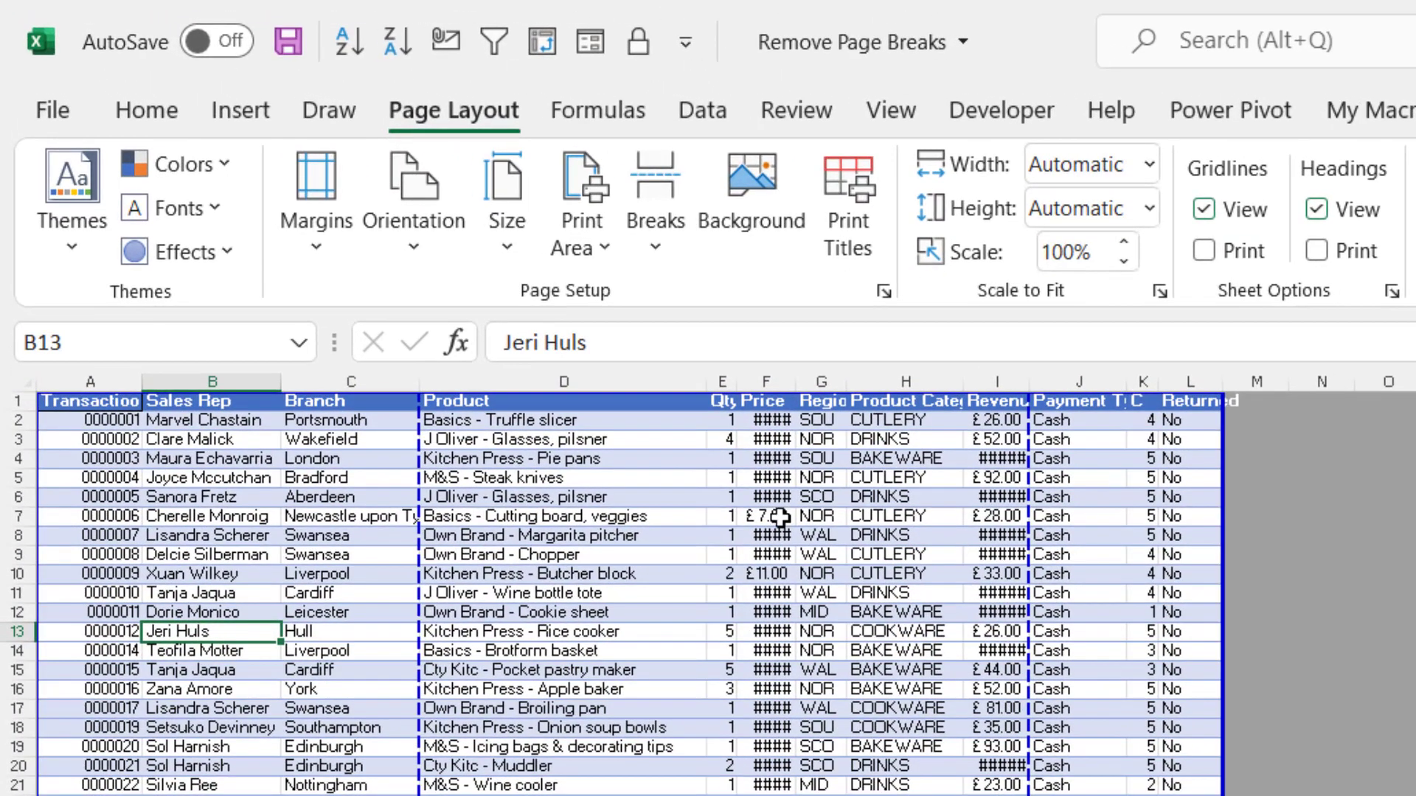
click(767, 398)
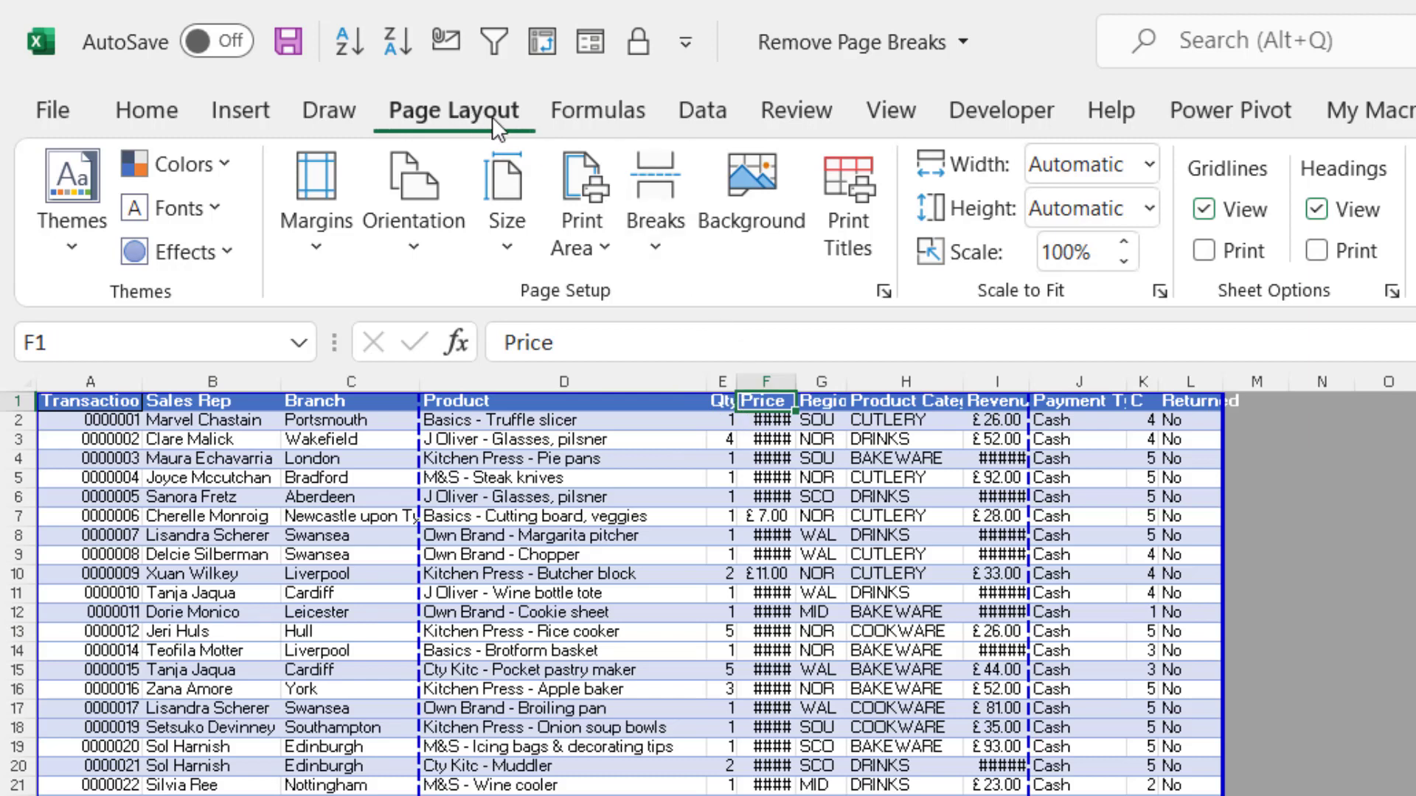
click(666, 240)
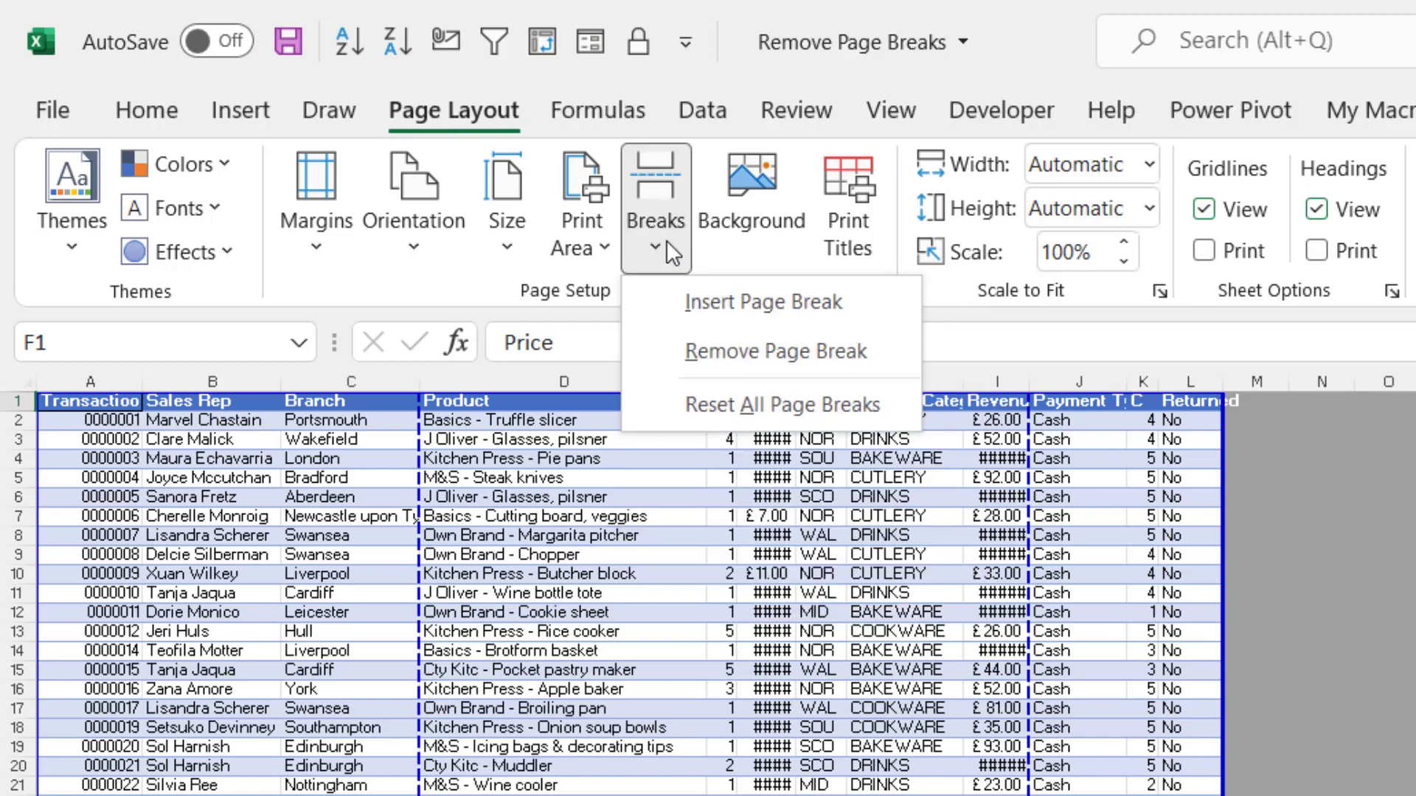
click(720, 304)
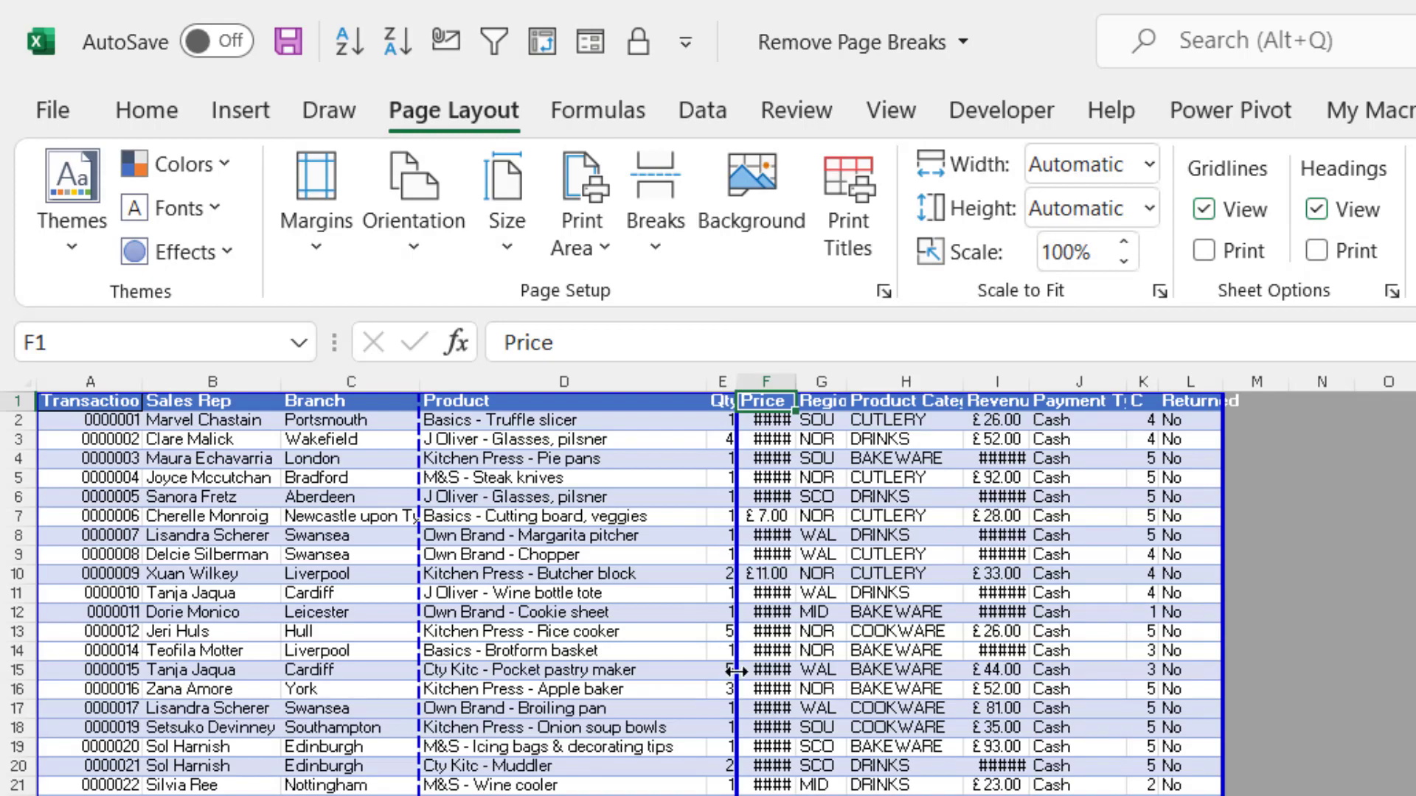
- Insert a horizontal page break above row 24, with A24 selected
click(74, 793)
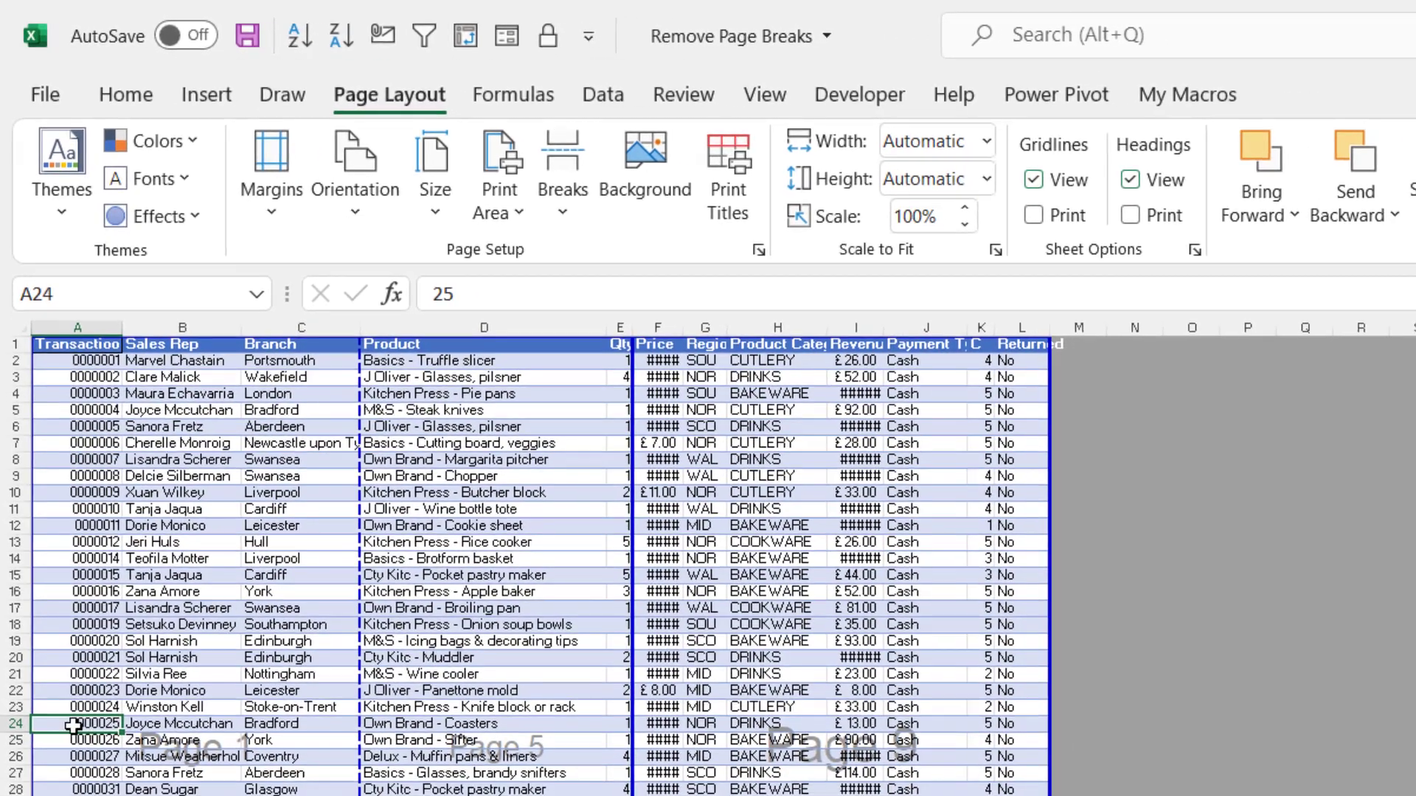
click(579, 198)
click(614, 262)
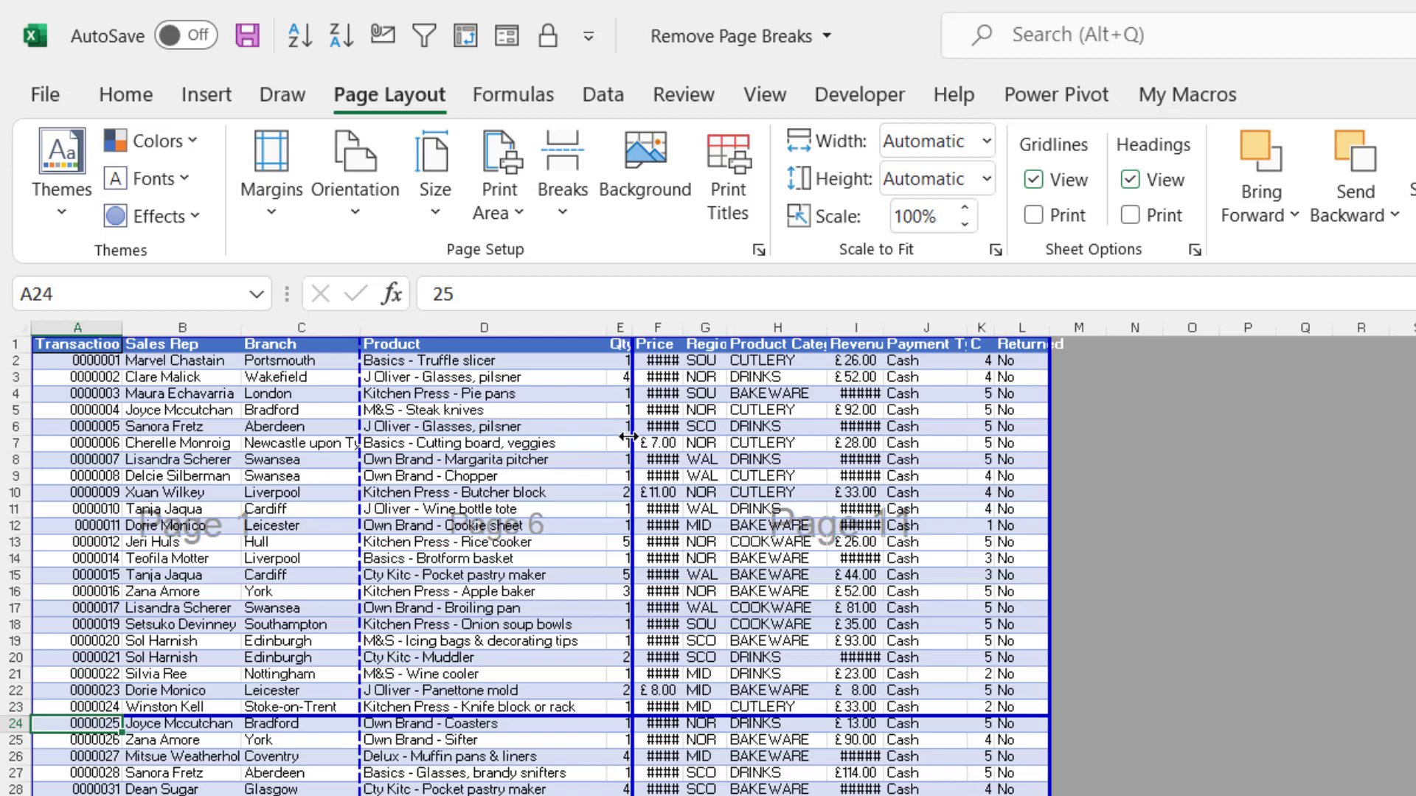
- Remove the manual page break before column F, with F2 selected
click(660, 365)
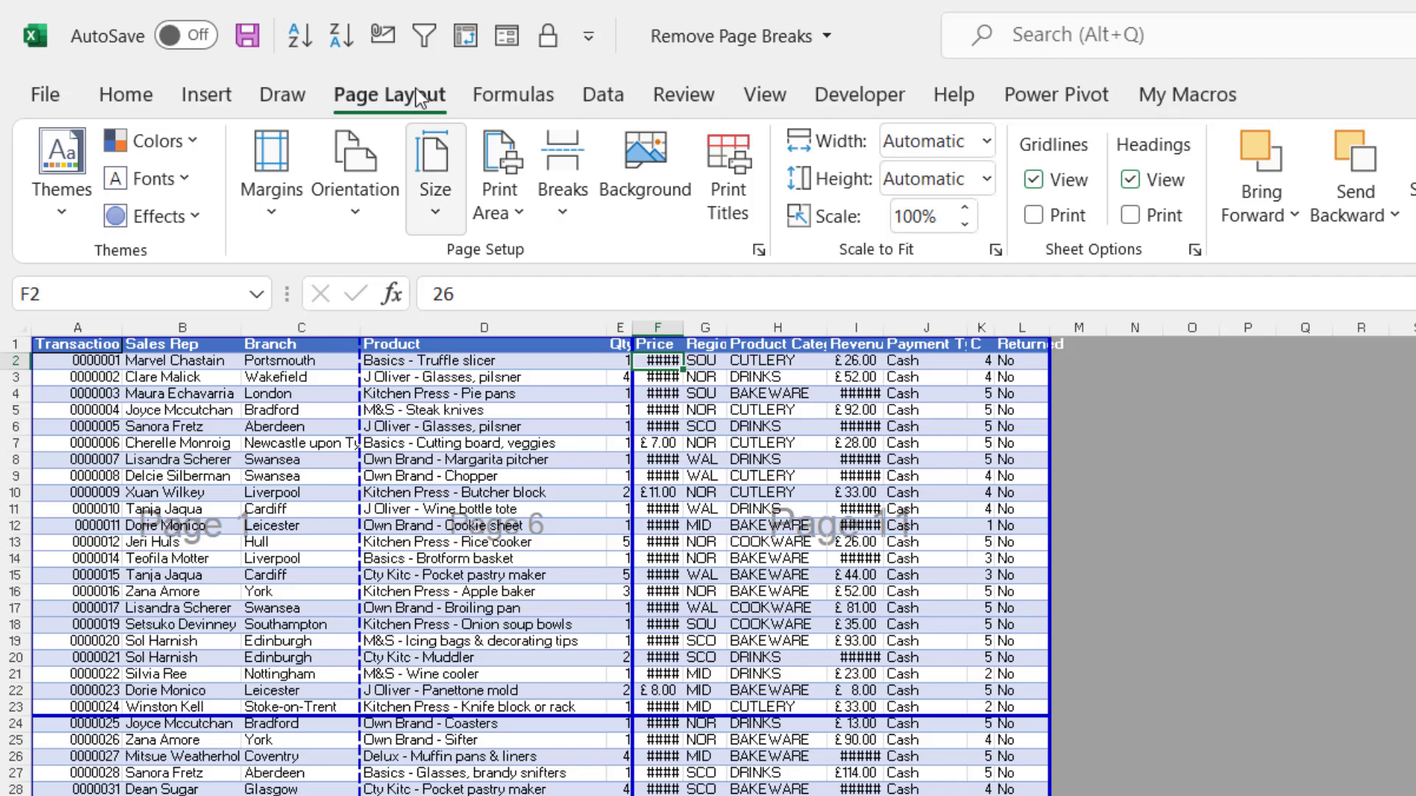
click(571, 206)
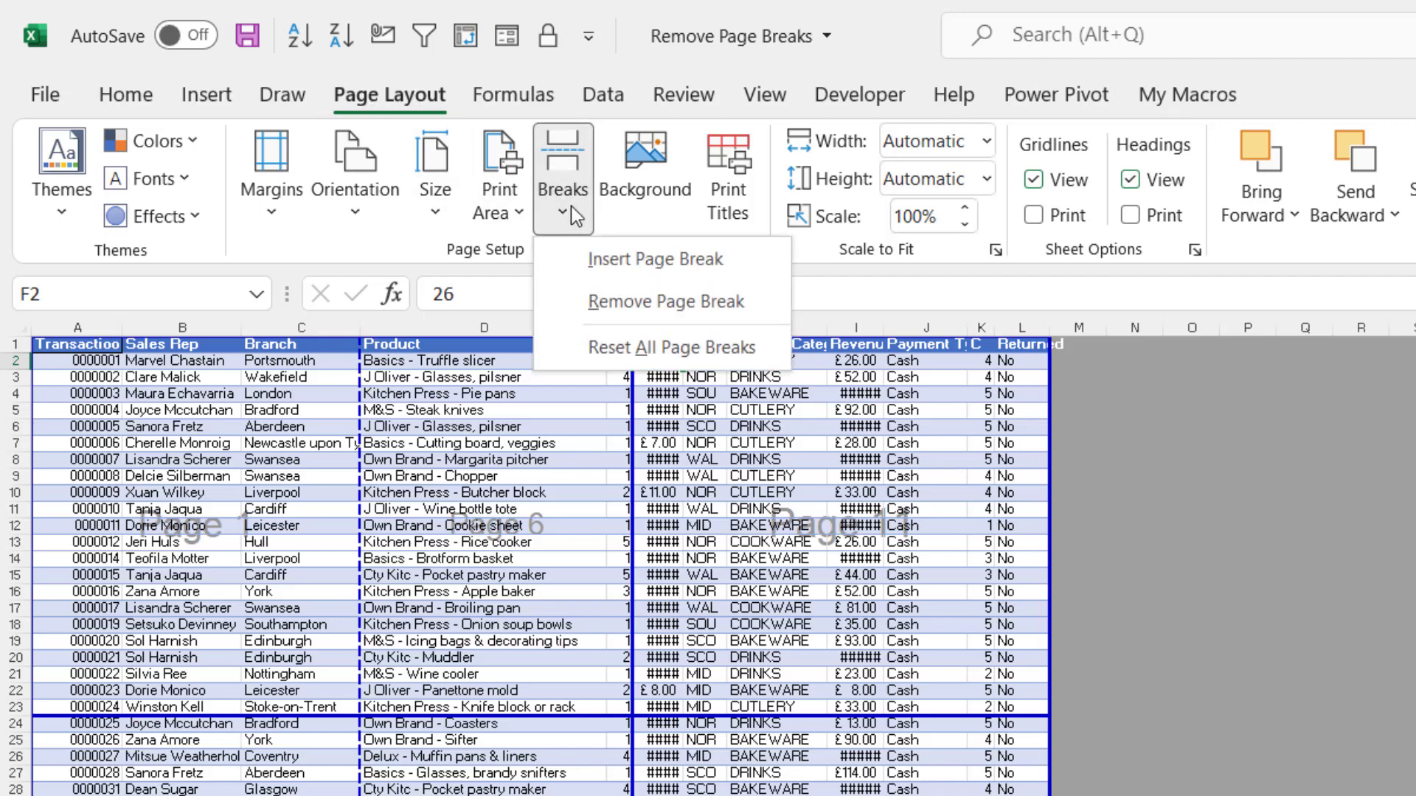
click(647, 302)
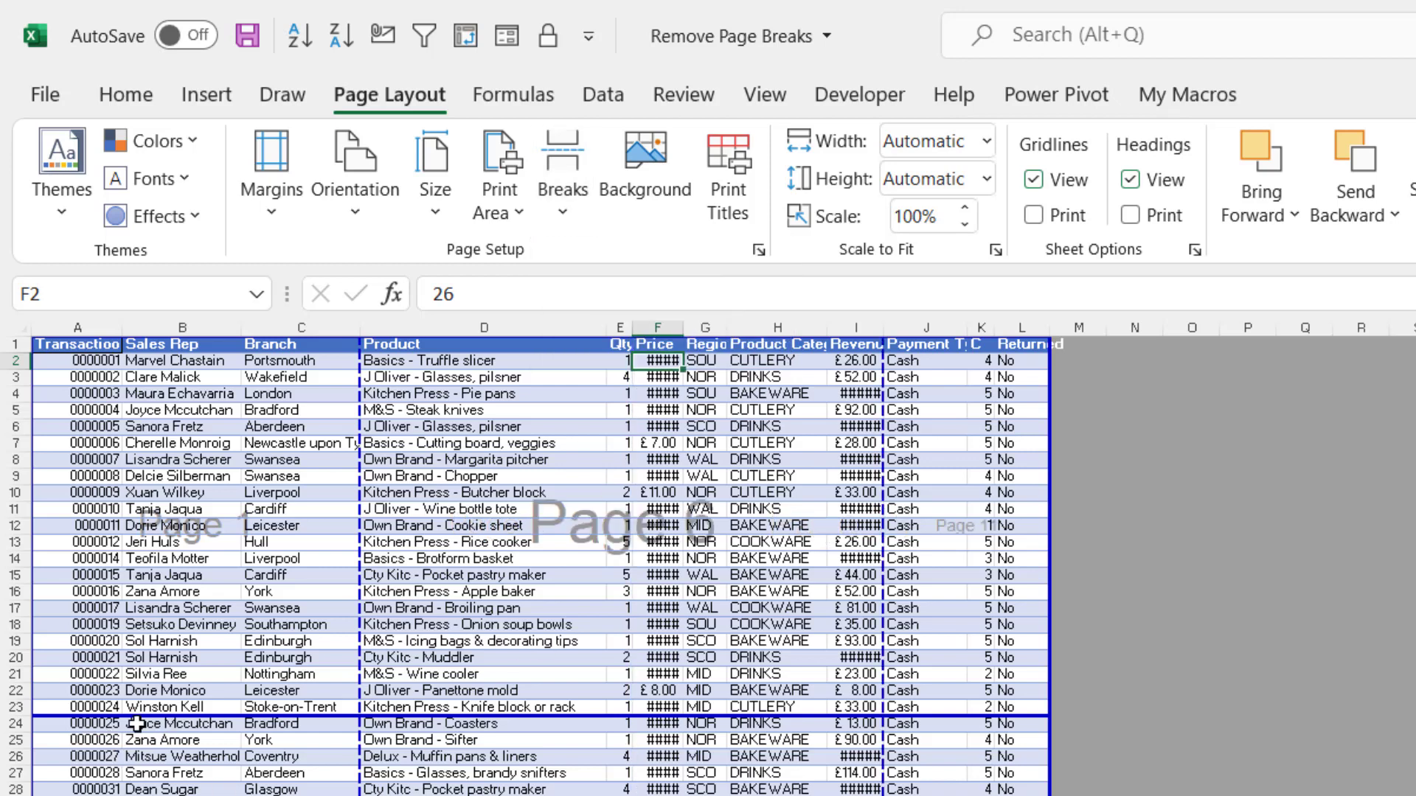
- Remove the manual page break above row 24
click(93, 726)
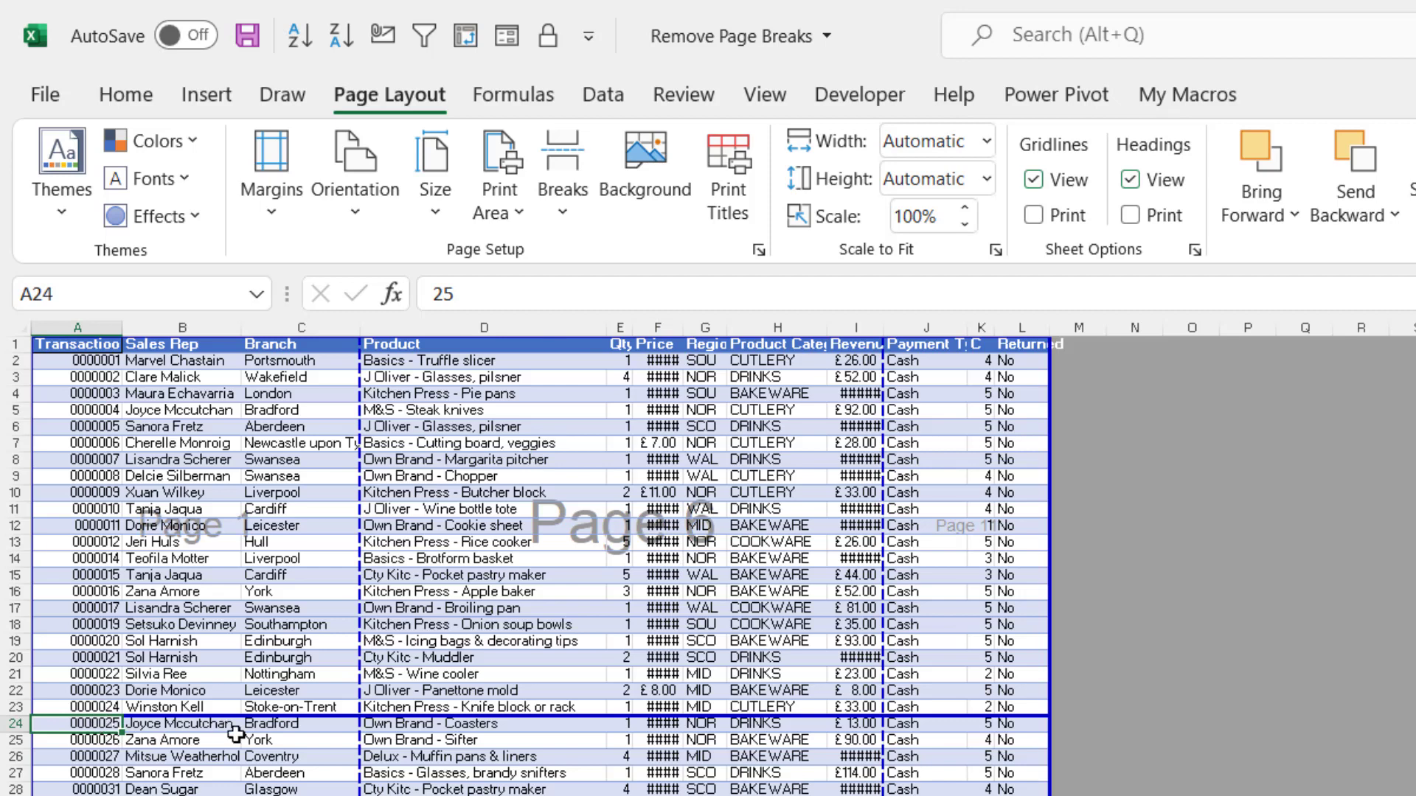
click(583, 206)
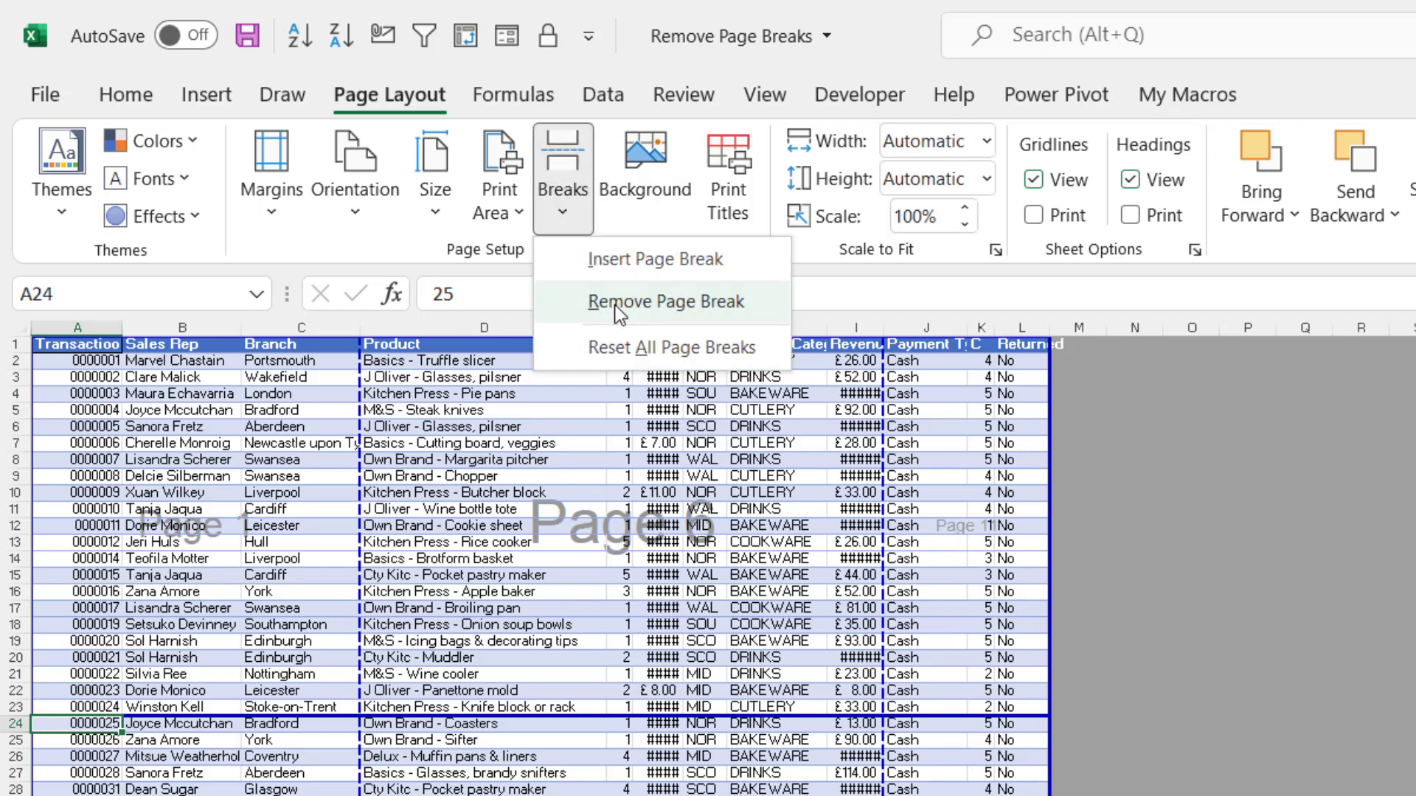
click(616, 305)
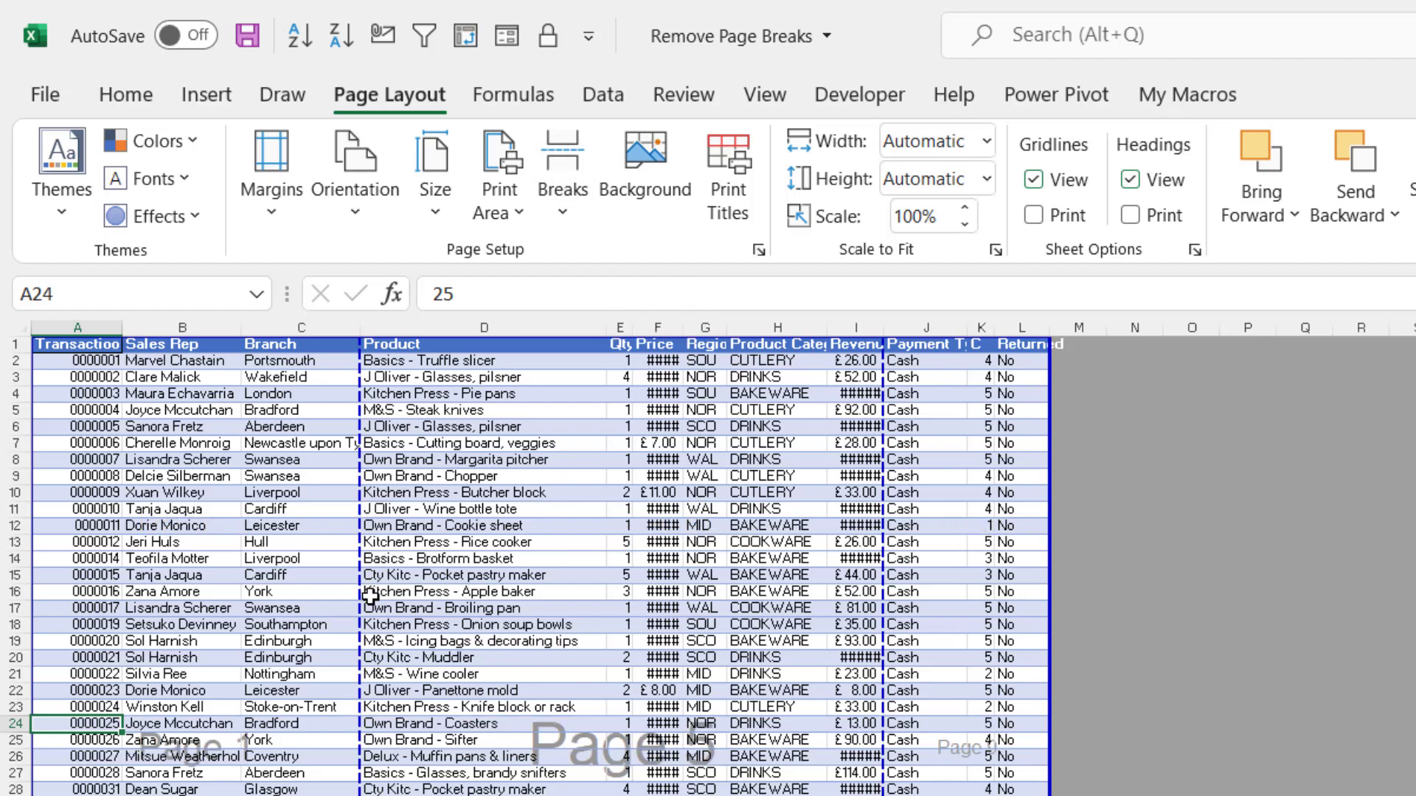
- Insert a page break above row 15 from cell D15, then Reset All Page Breaks
click(285, 576)
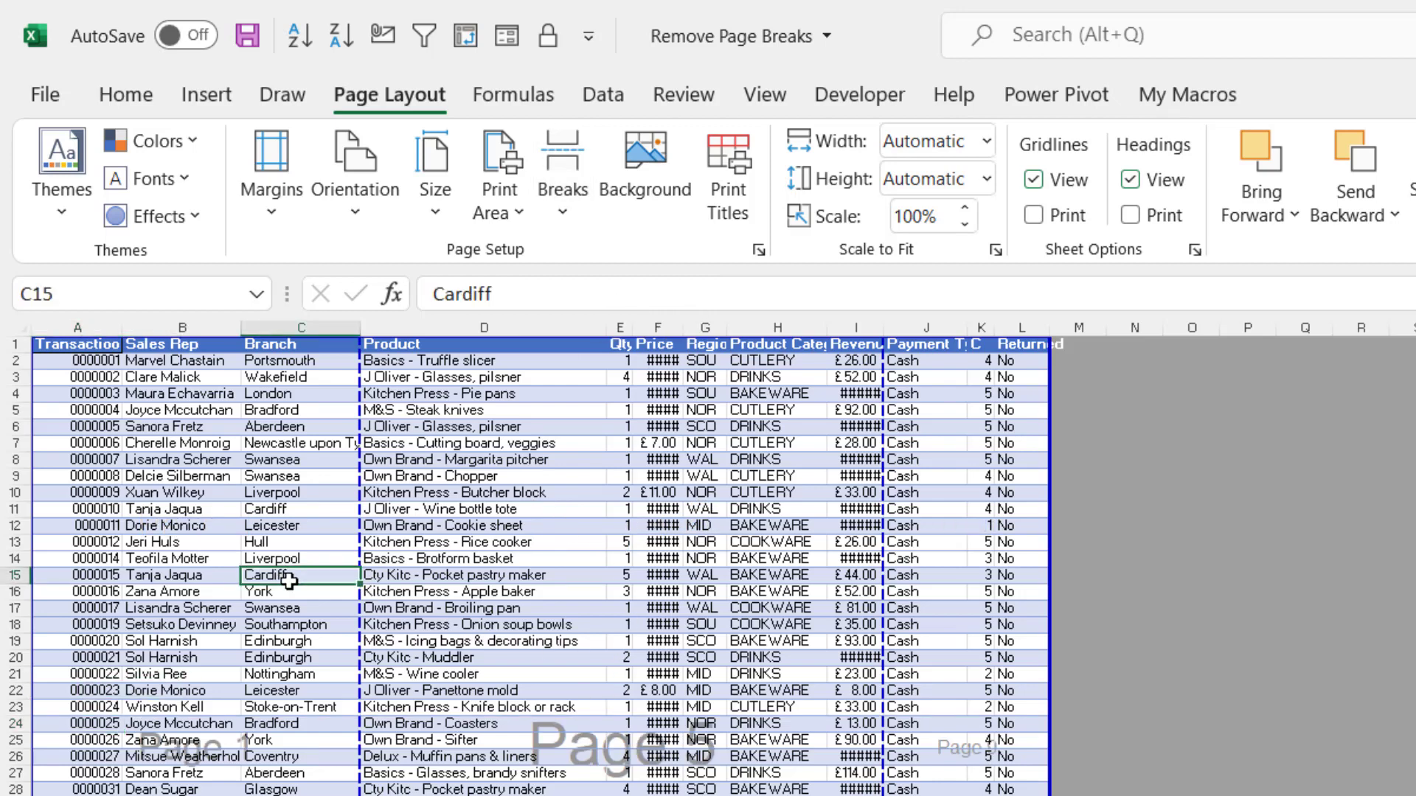
click(431, 574)
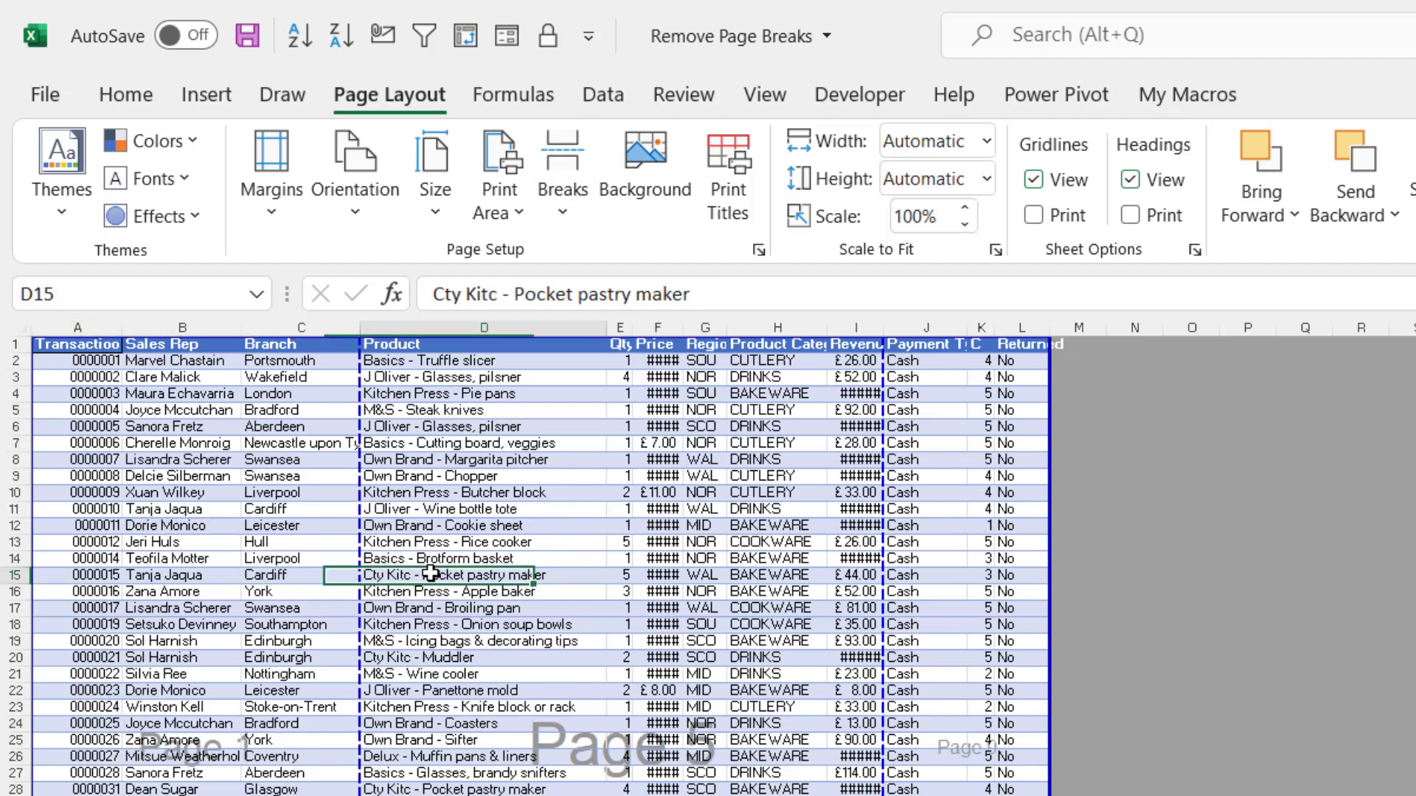
click(581, 214)
click(614, 266)
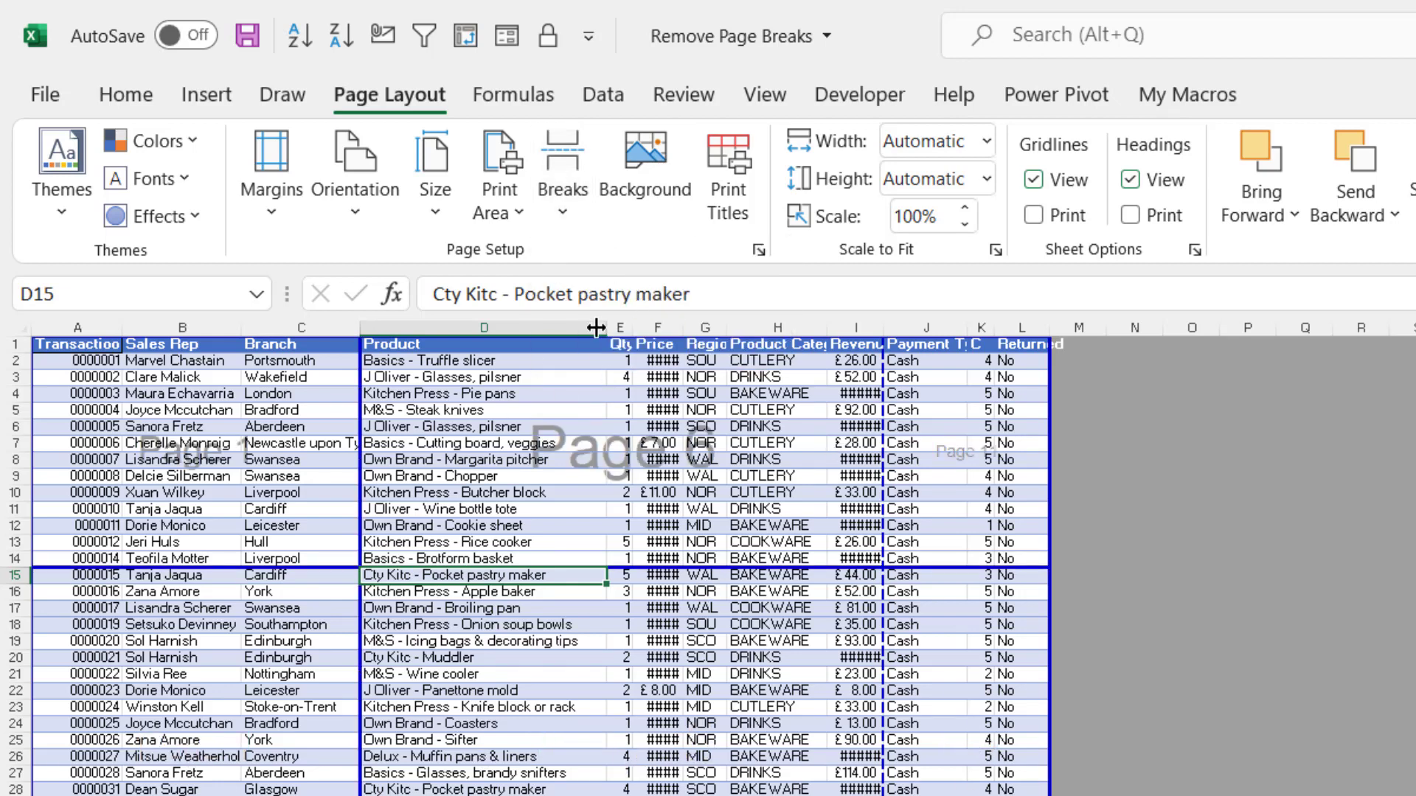
click(563, 188)
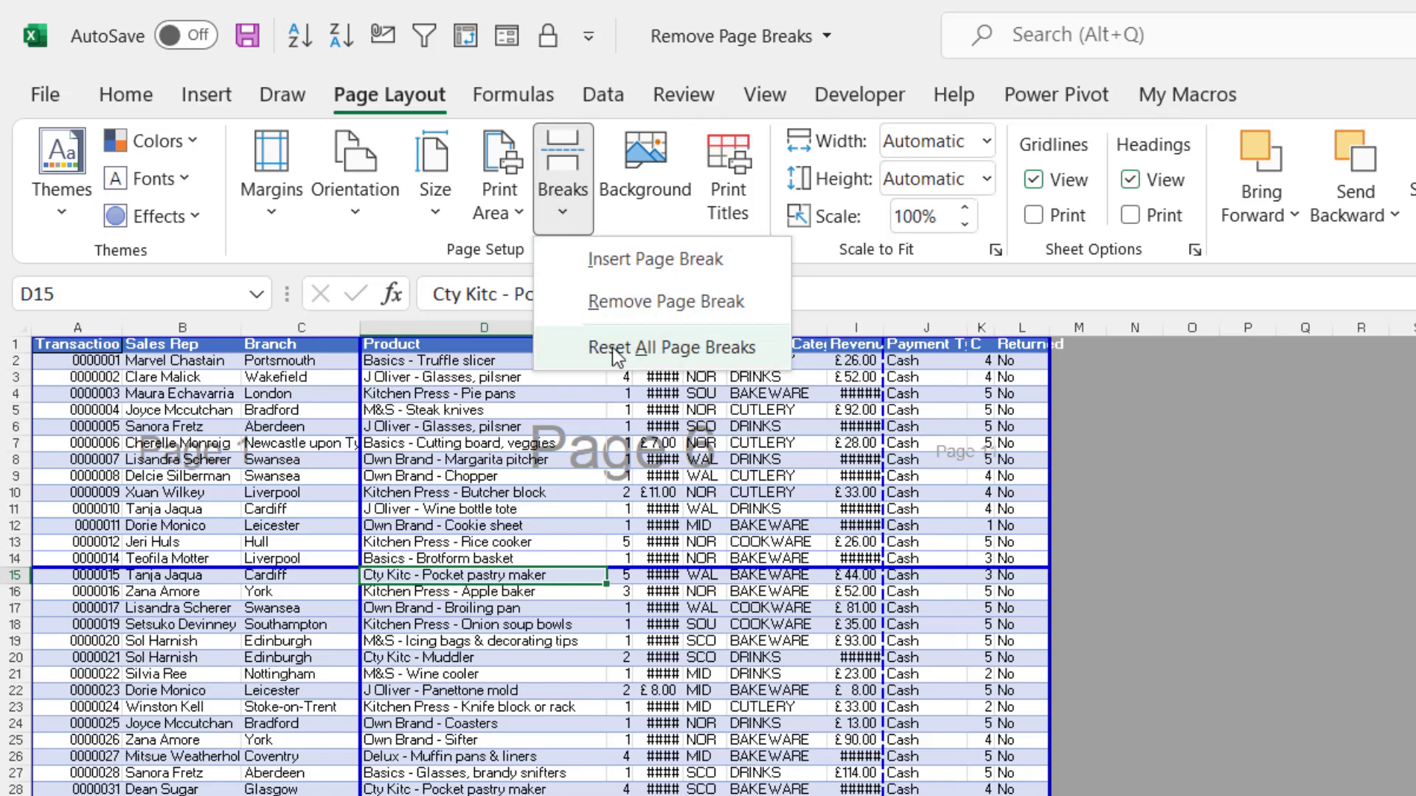
click(612, 348)
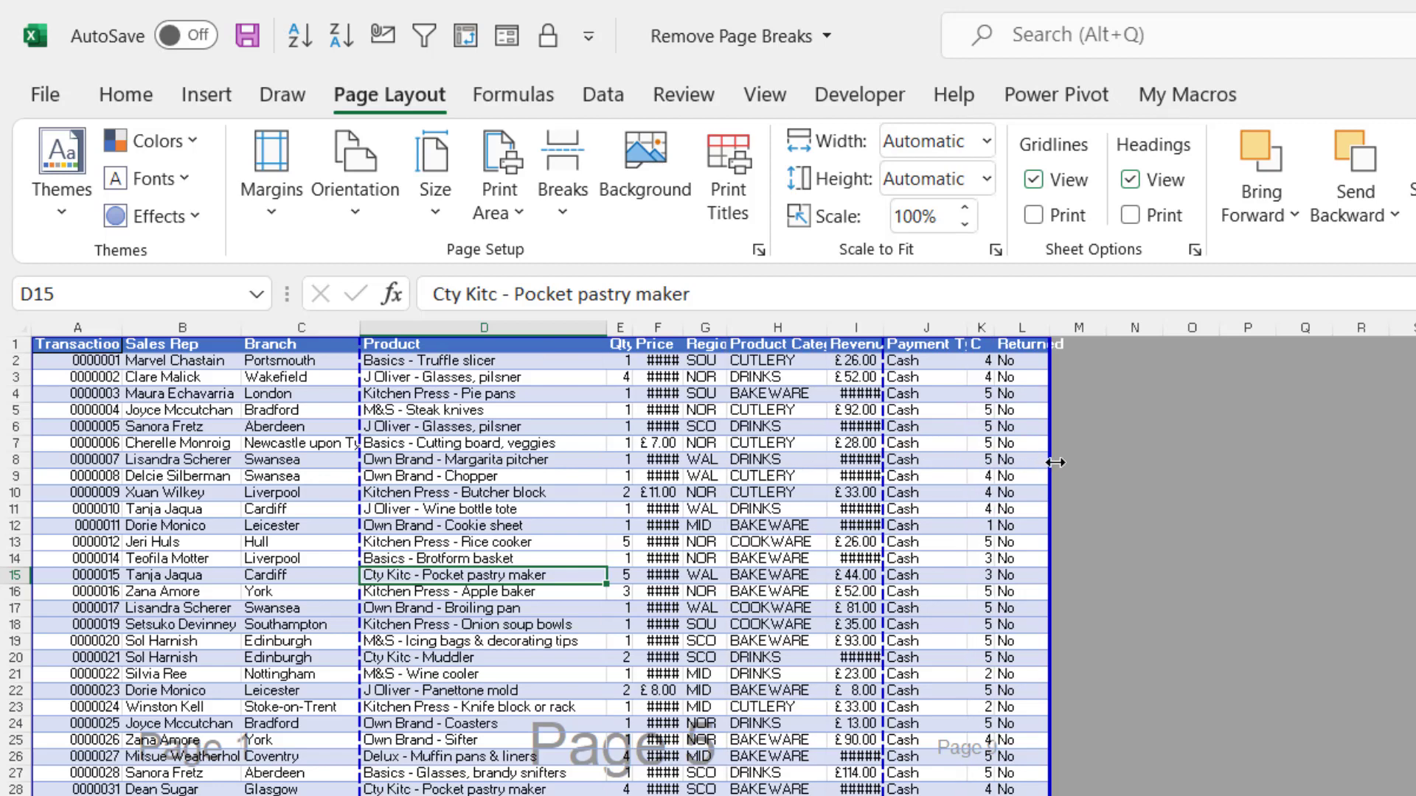
- Drag the vertical page break so columns A–L fit one page at 54%, verifying in Print preview
drag(1054, 462, 1057, 463)
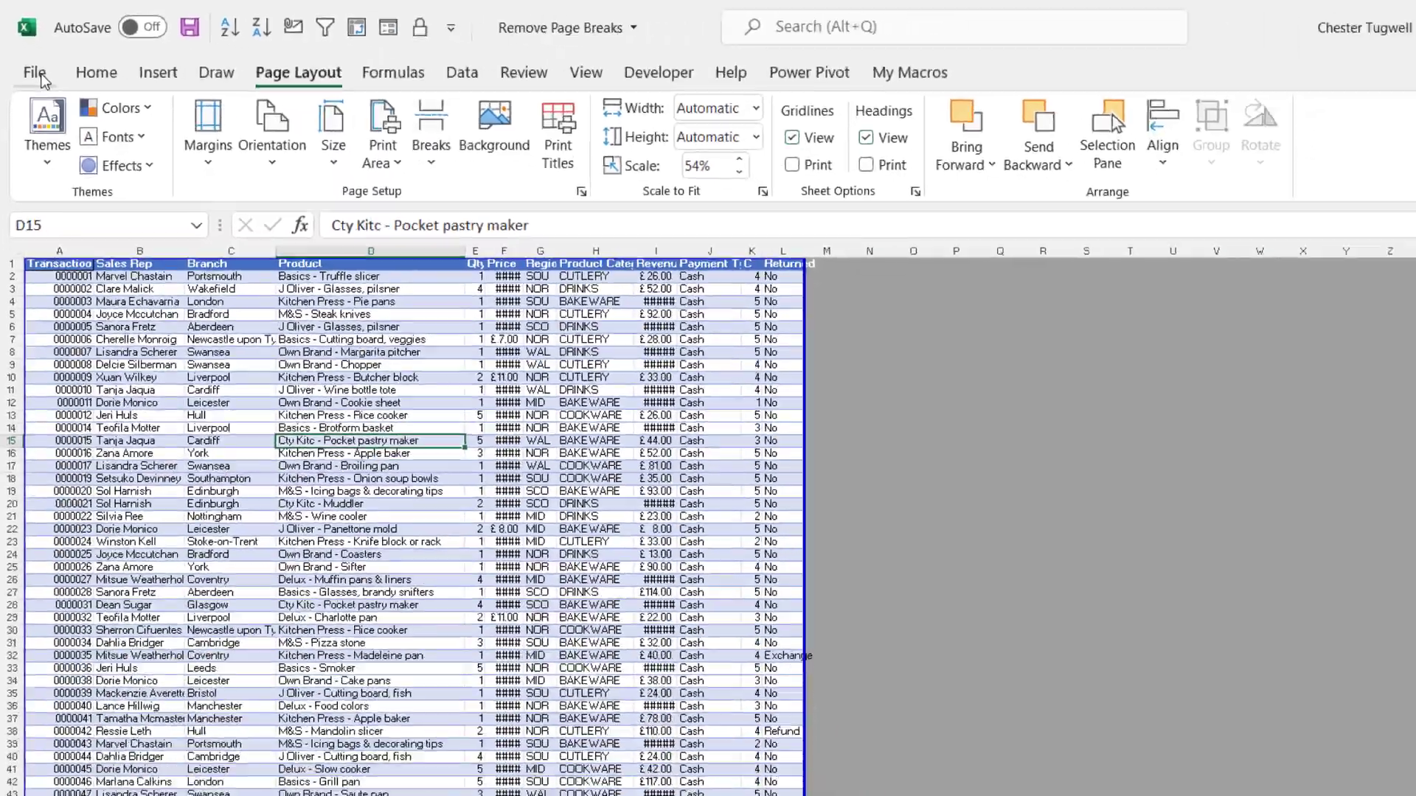
click(34, 74)
click(59, 340)
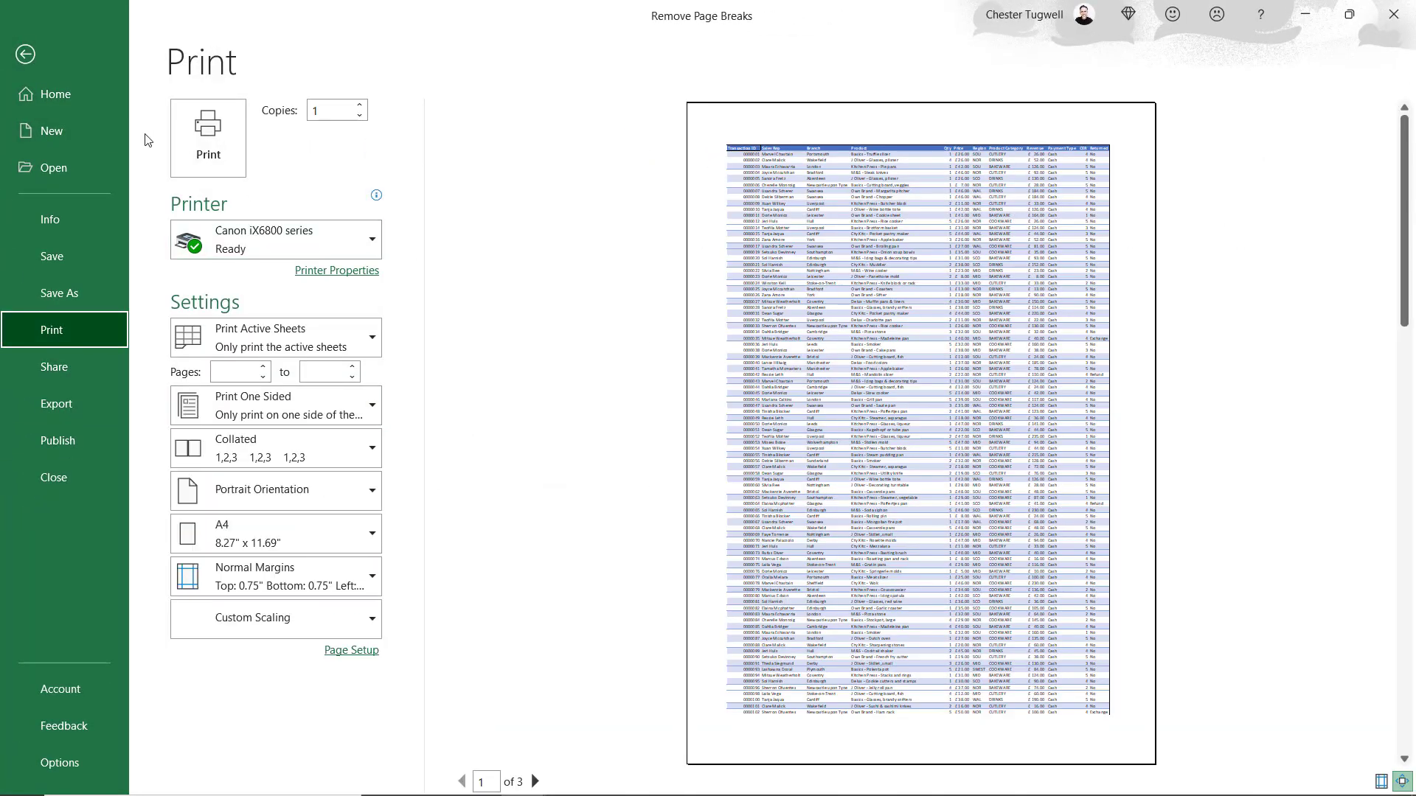
click(25, 54)
- Drag the horizontal page break up to row 70, then down between rows 97 and 98
scroll(412, 499, down, 9)
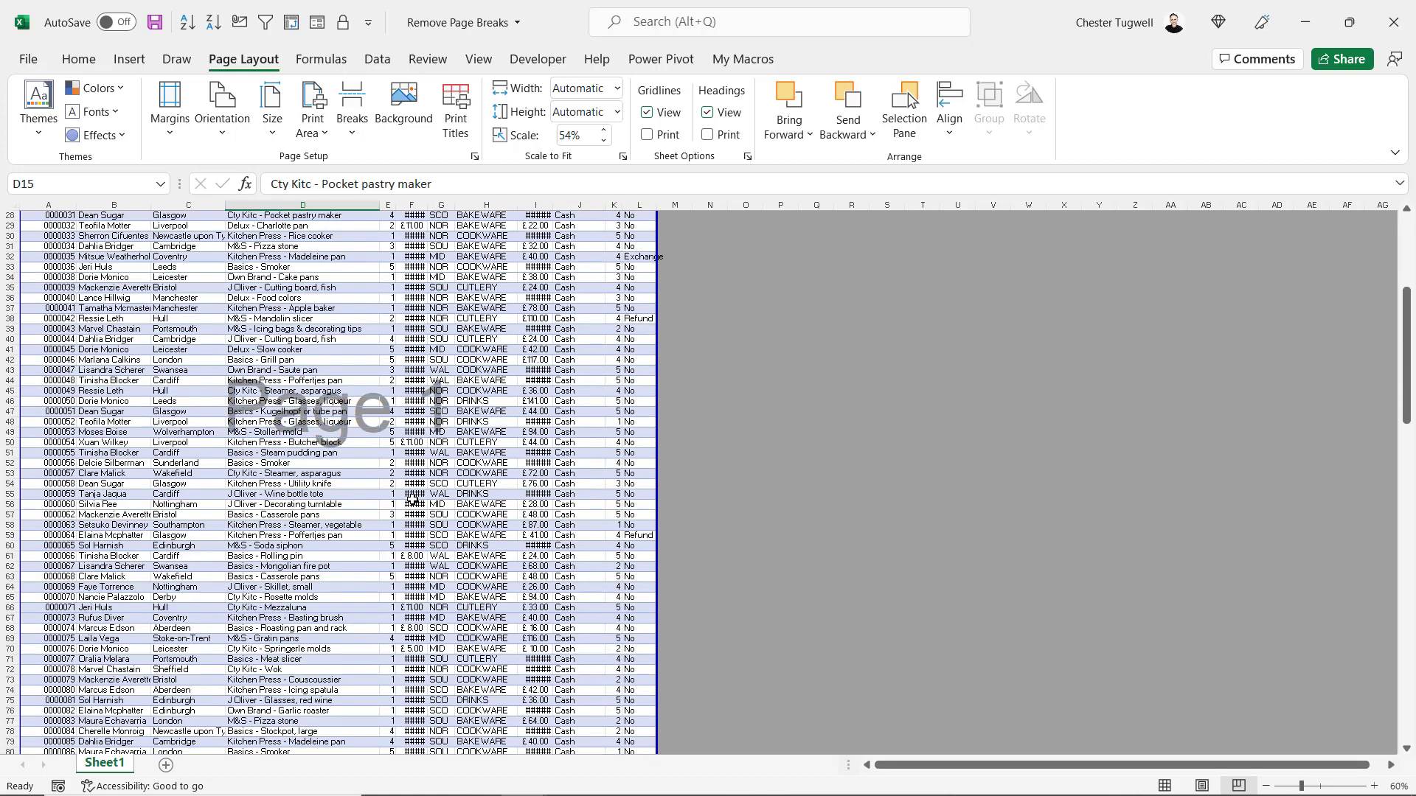
scroll(413, 499, down, 8)
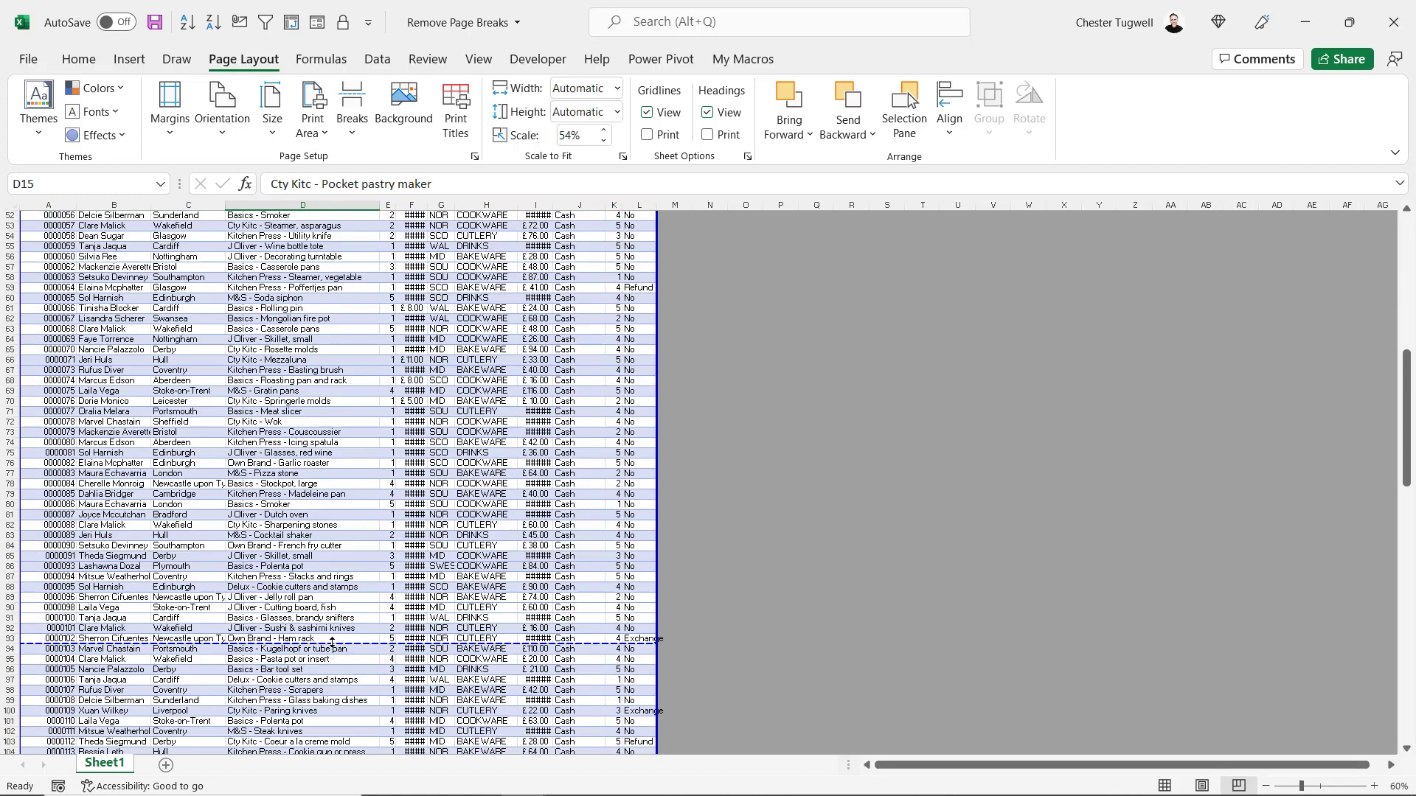
drag(332, 643, 375, 397)
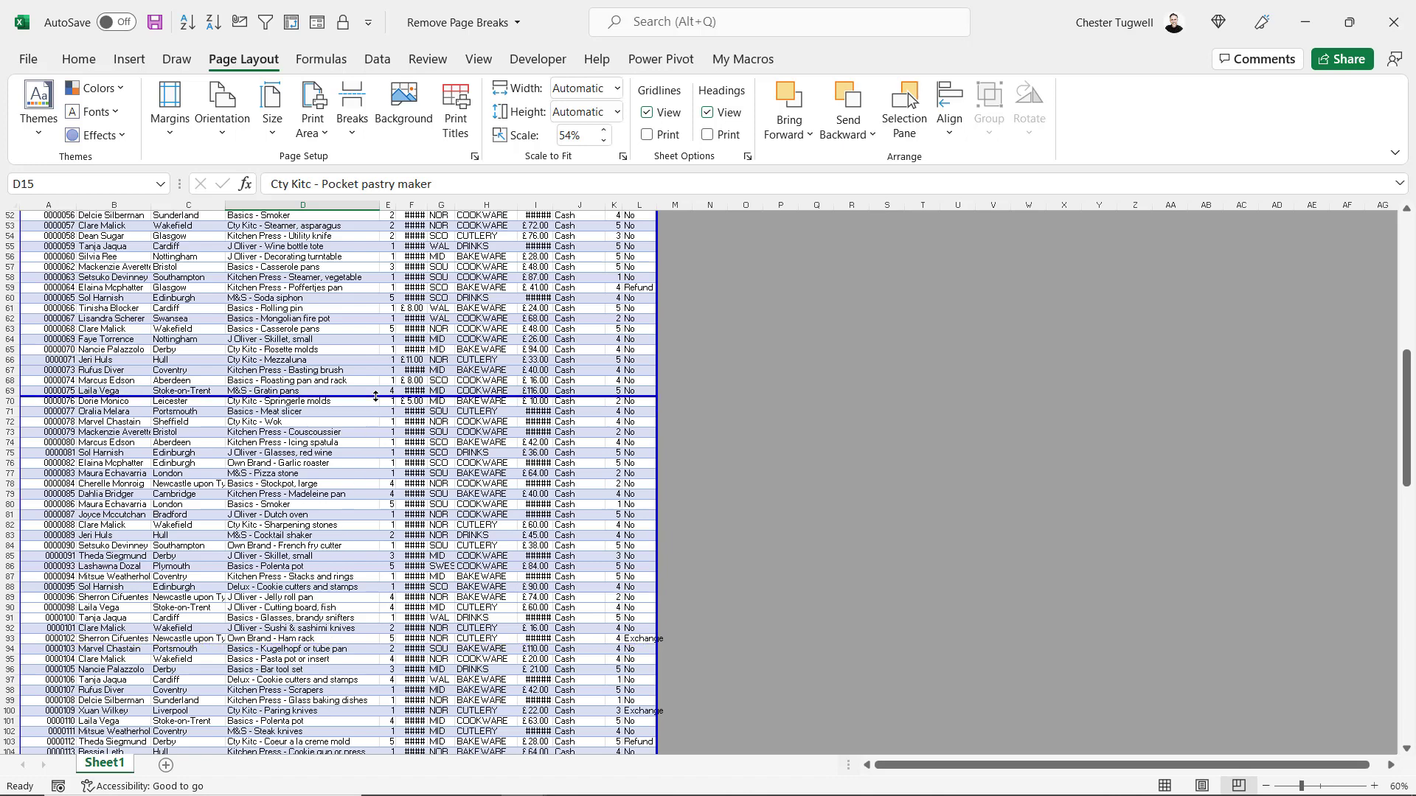
drag(356, 580, 356, 689)
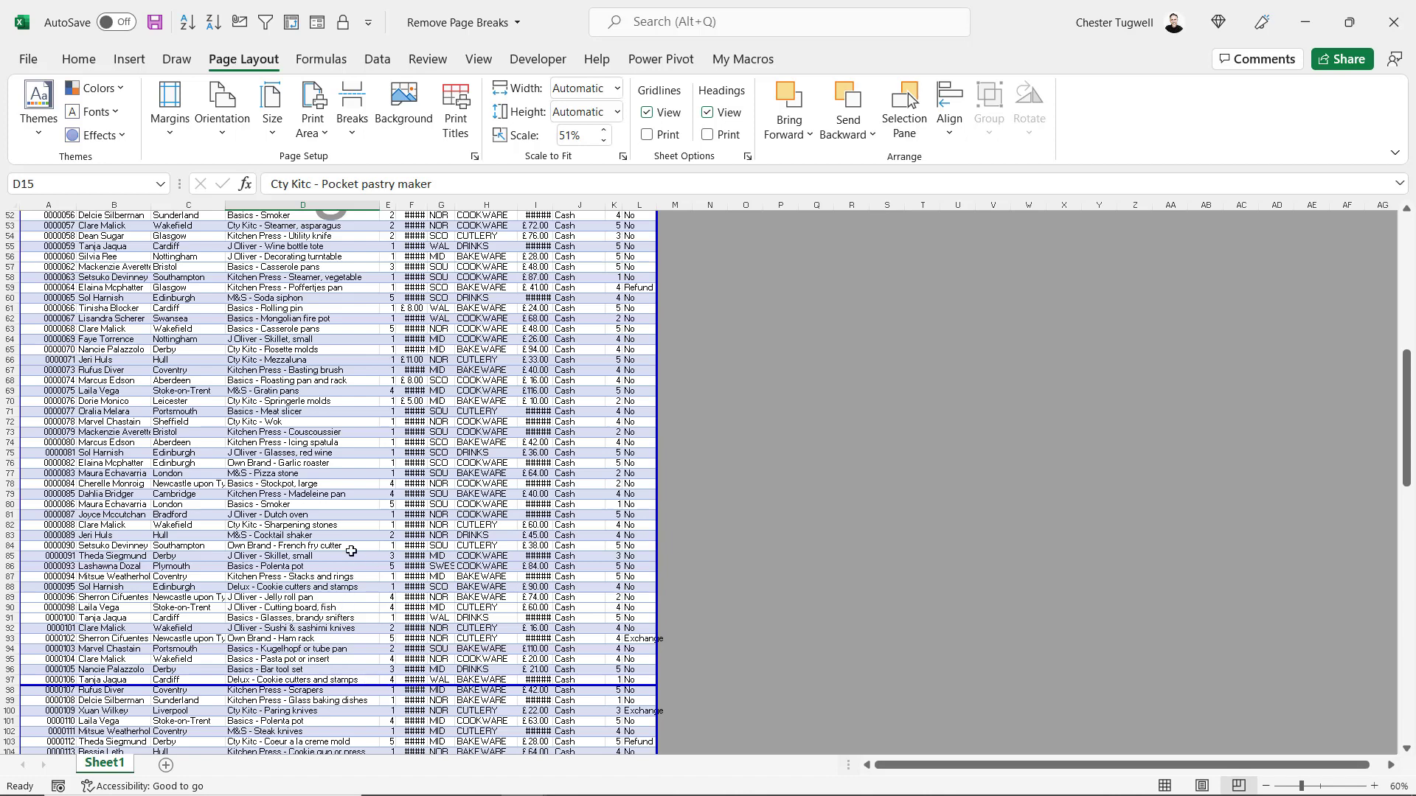
- Use Breaks > Reset All Page Breaks to restore automatic breaks at 100% scale
click(354, 136)
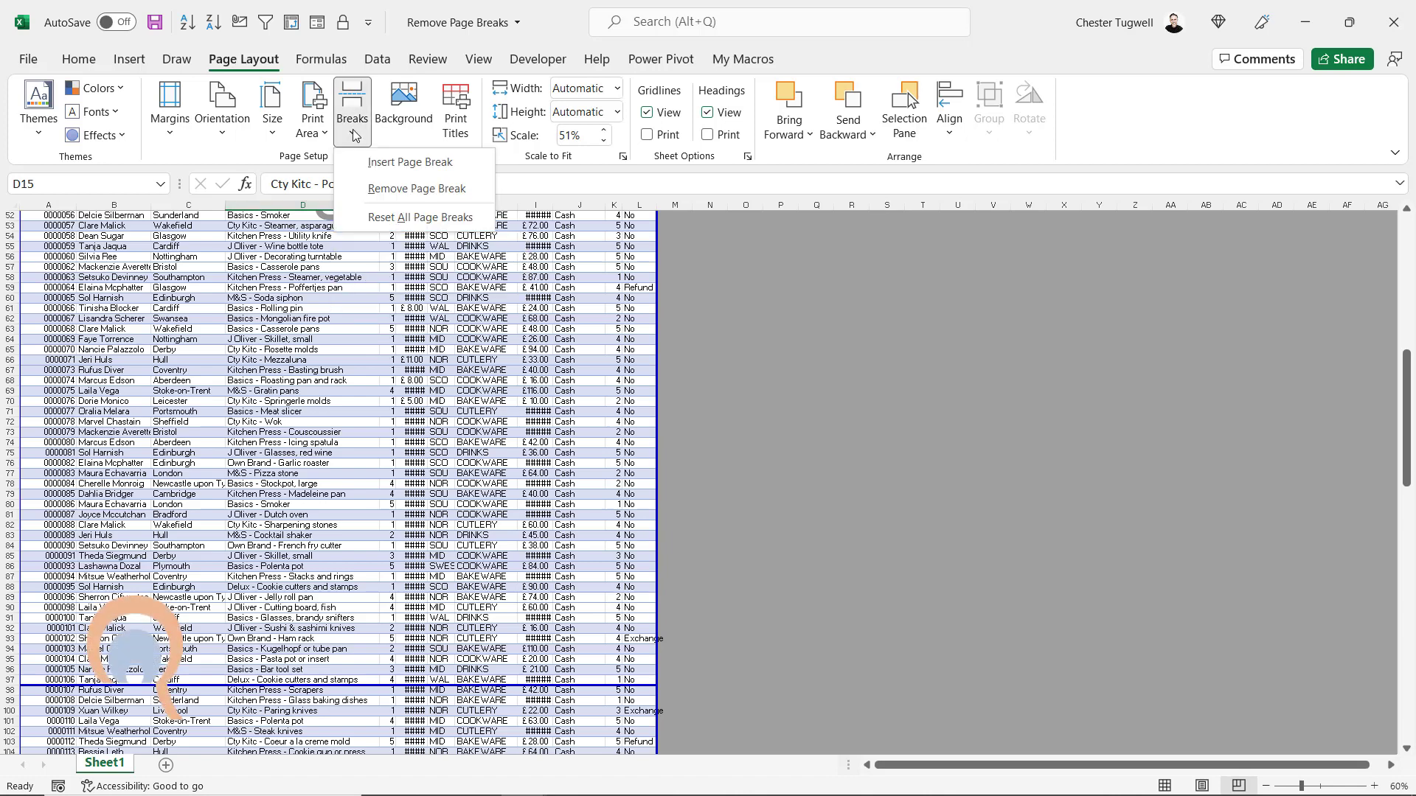
click(391, 217)
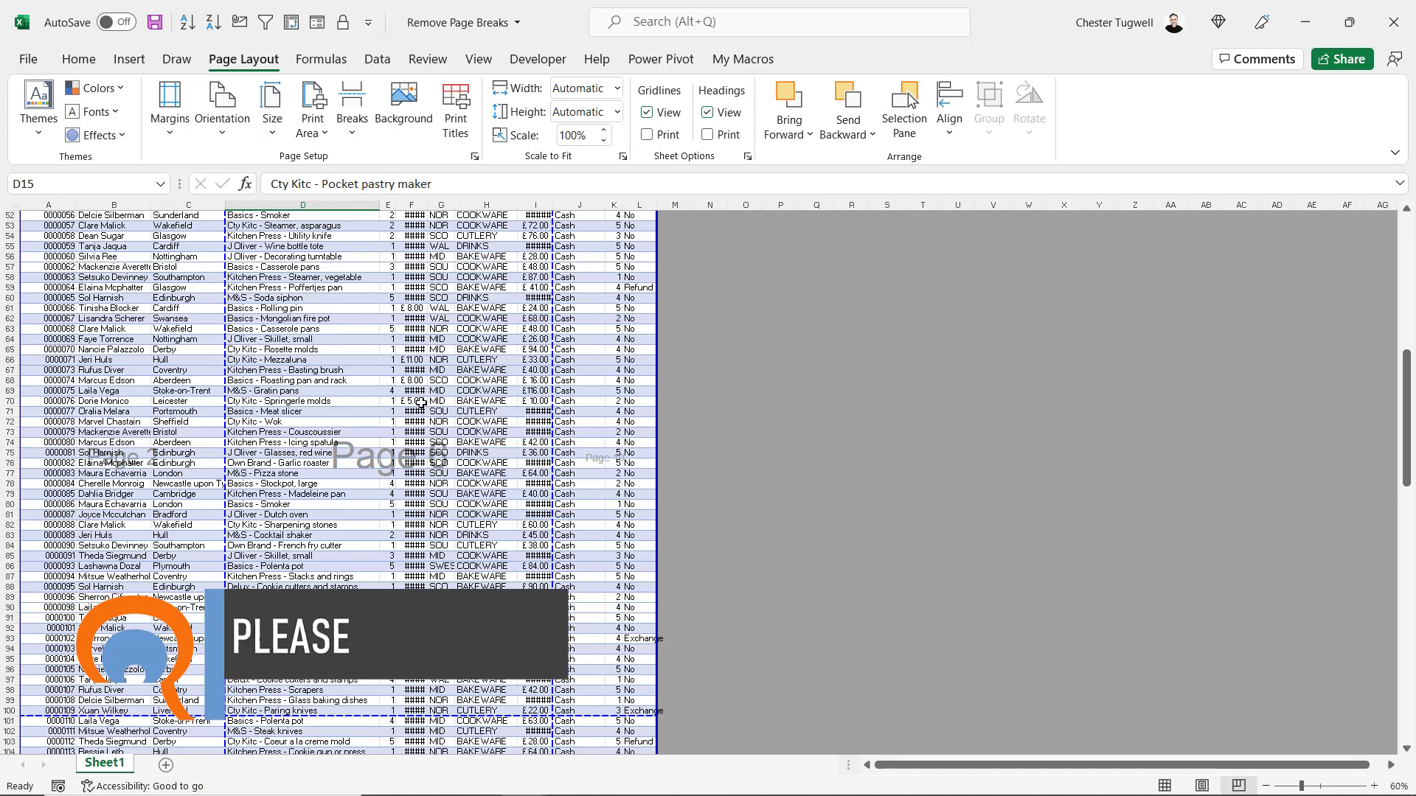